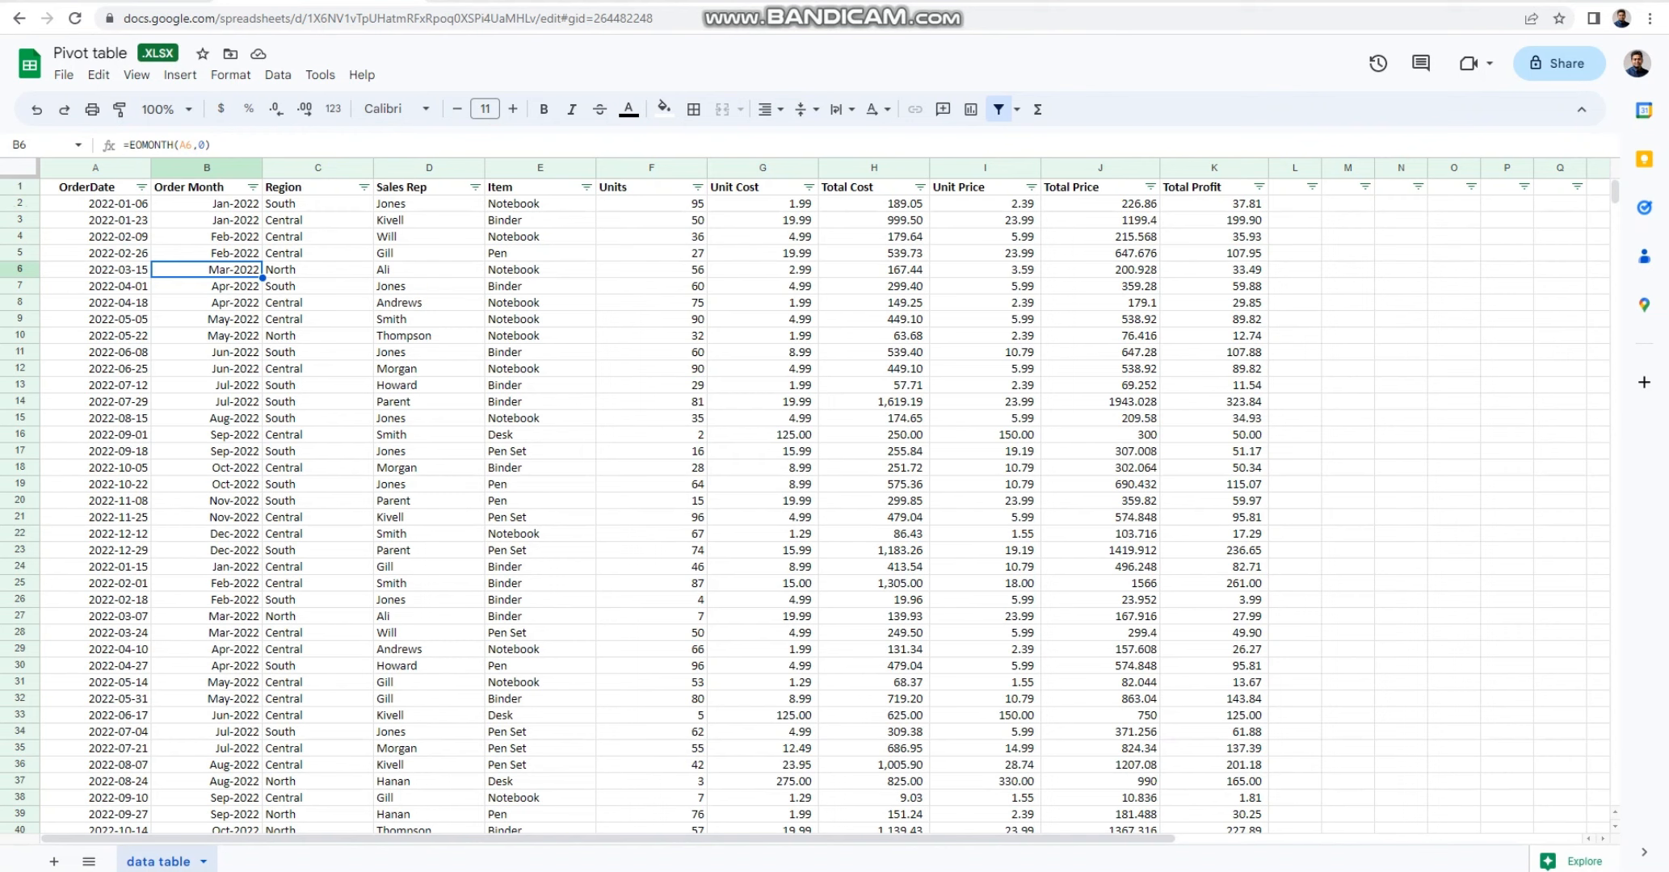
Examine the data table's columns one by one, from OrderDate to Total Profit, including a Total Price formula
{"action": "left_click", "coordinate": [95, 167]}
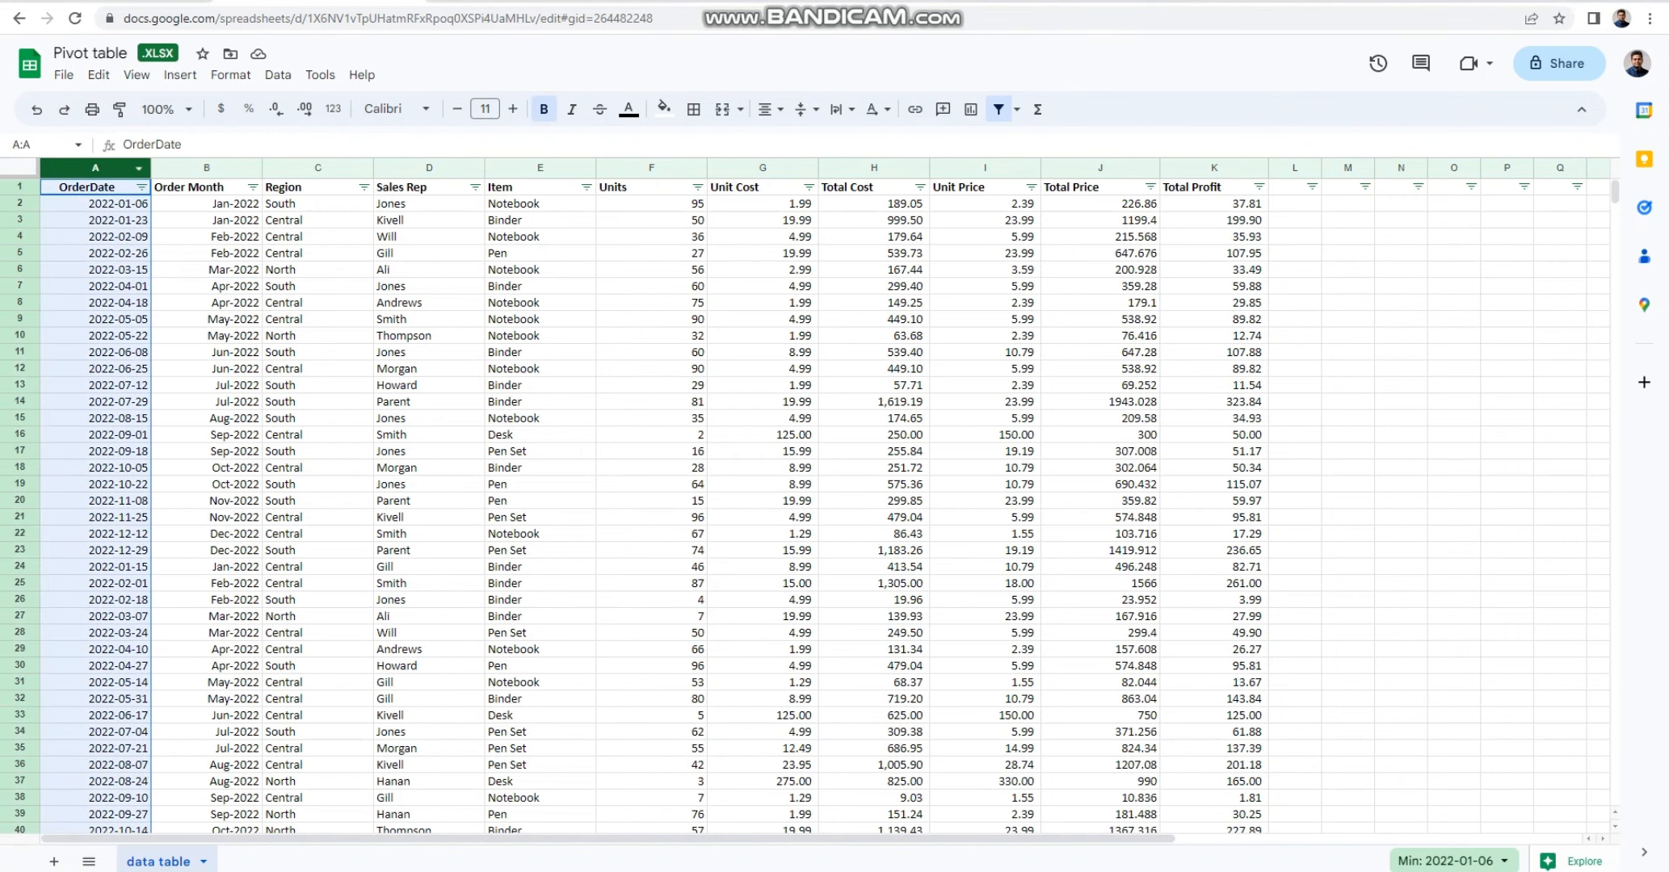
{"action": "left_click", "coordinate": [207, 168]}
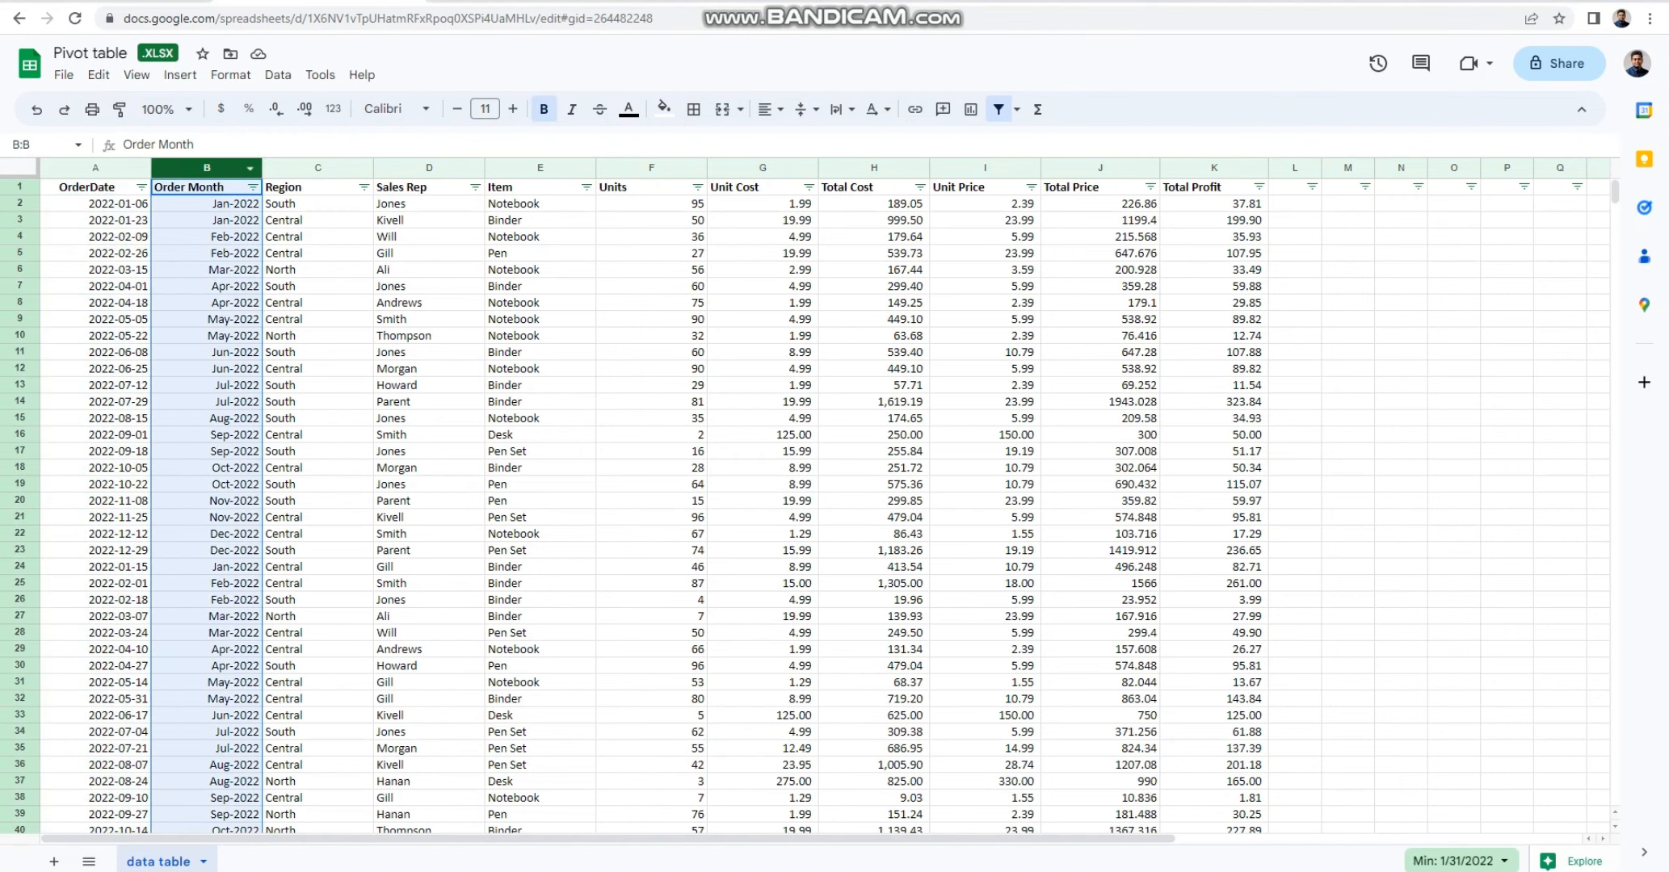
{"action": "left_click", "coordinate": [318, 168]}
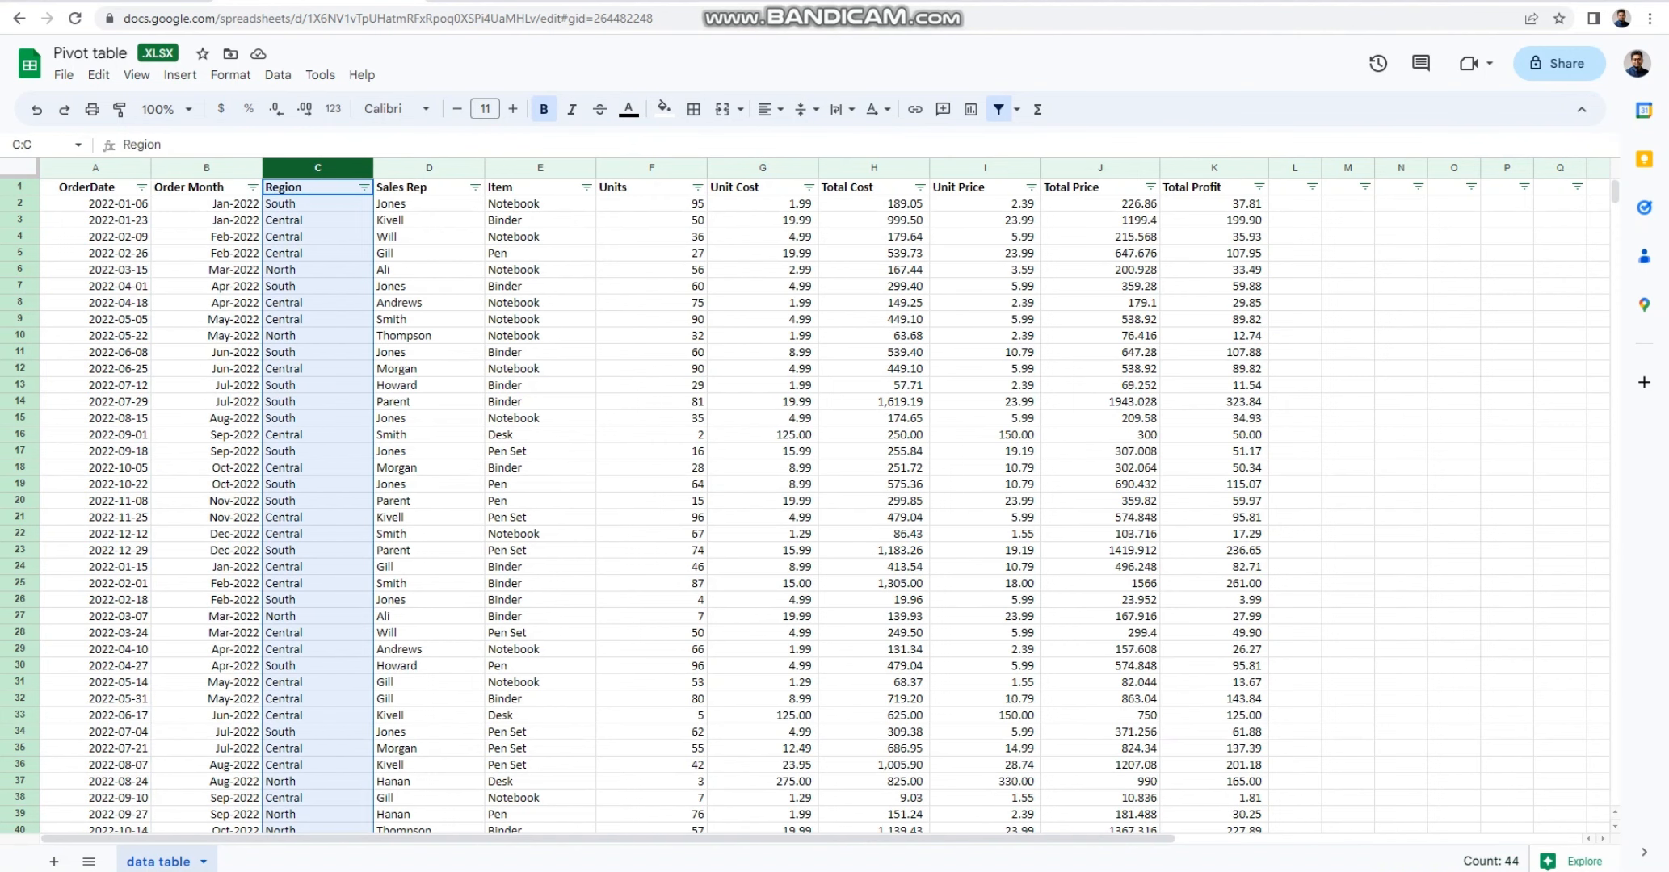
{"action": "left_click", "coordinate": [429, 168]}
{"action": "left_click", "coordinate": [541, 168]}
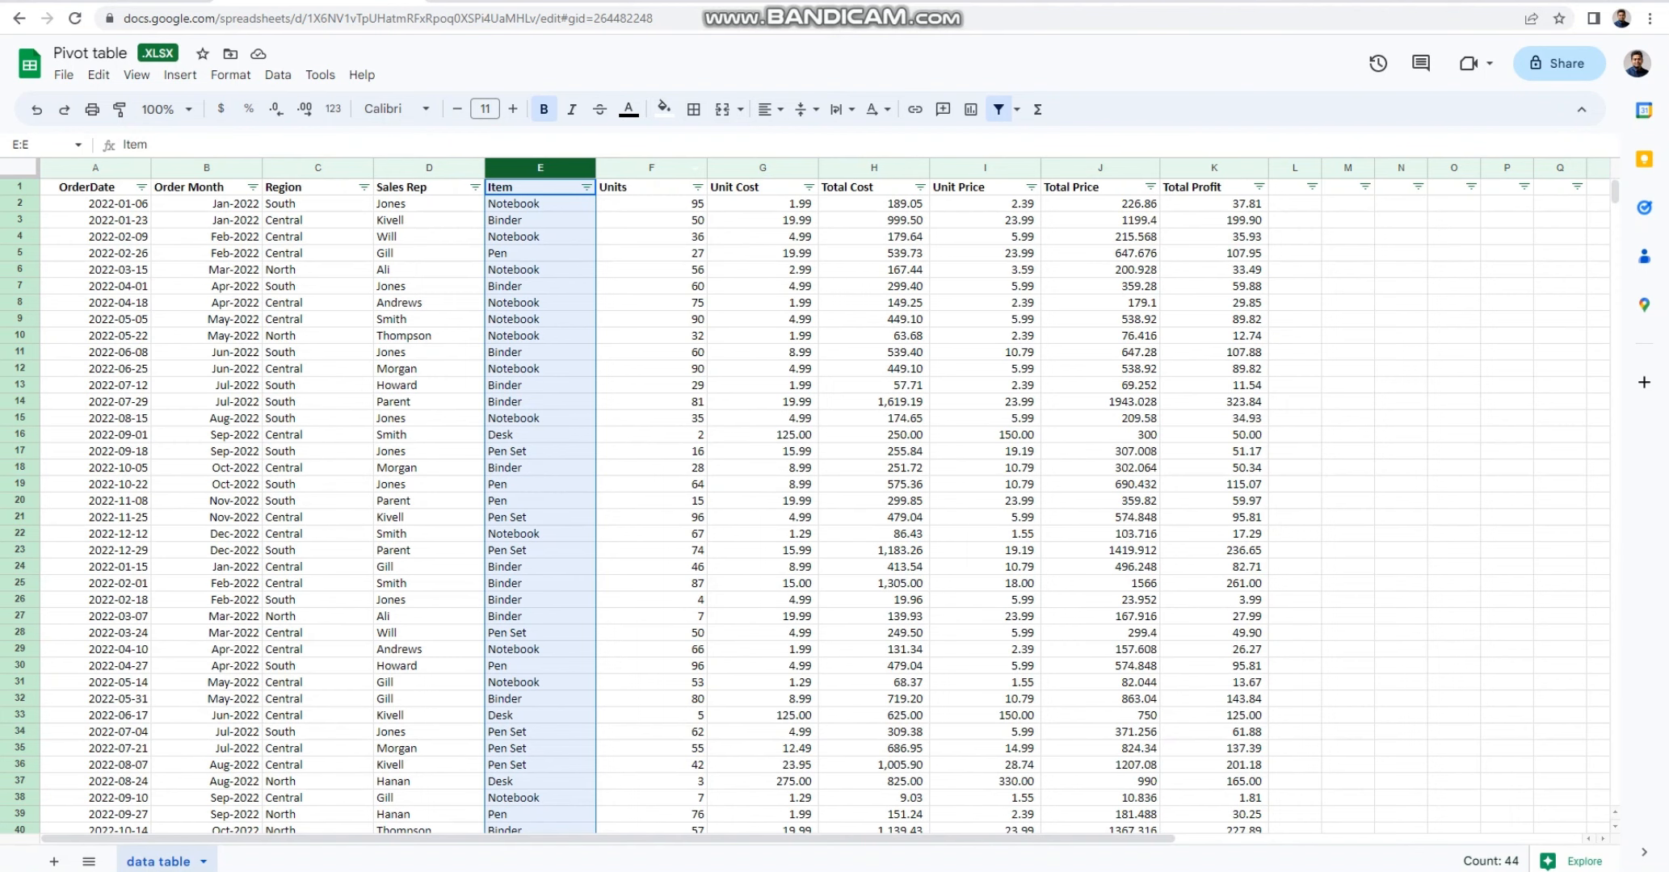
{"action": "left_click", "coordinate": [651, 168]}
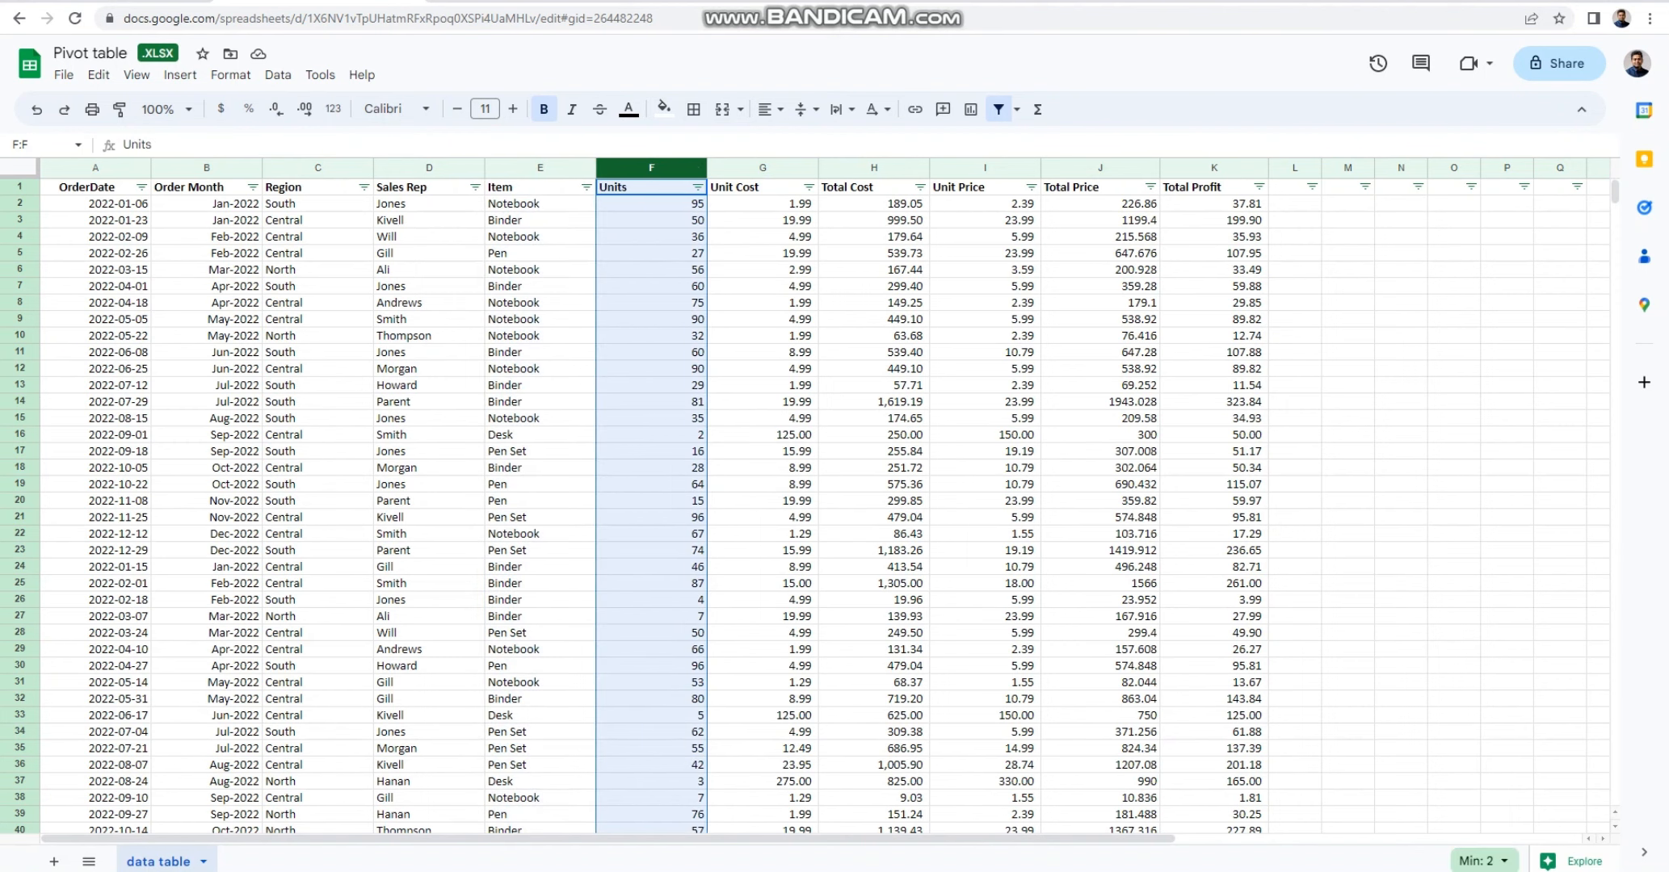
{"action": "left_click", "coordinate": [763, 168]}
{"action": "left_click", "coordinate": [874, 168]}
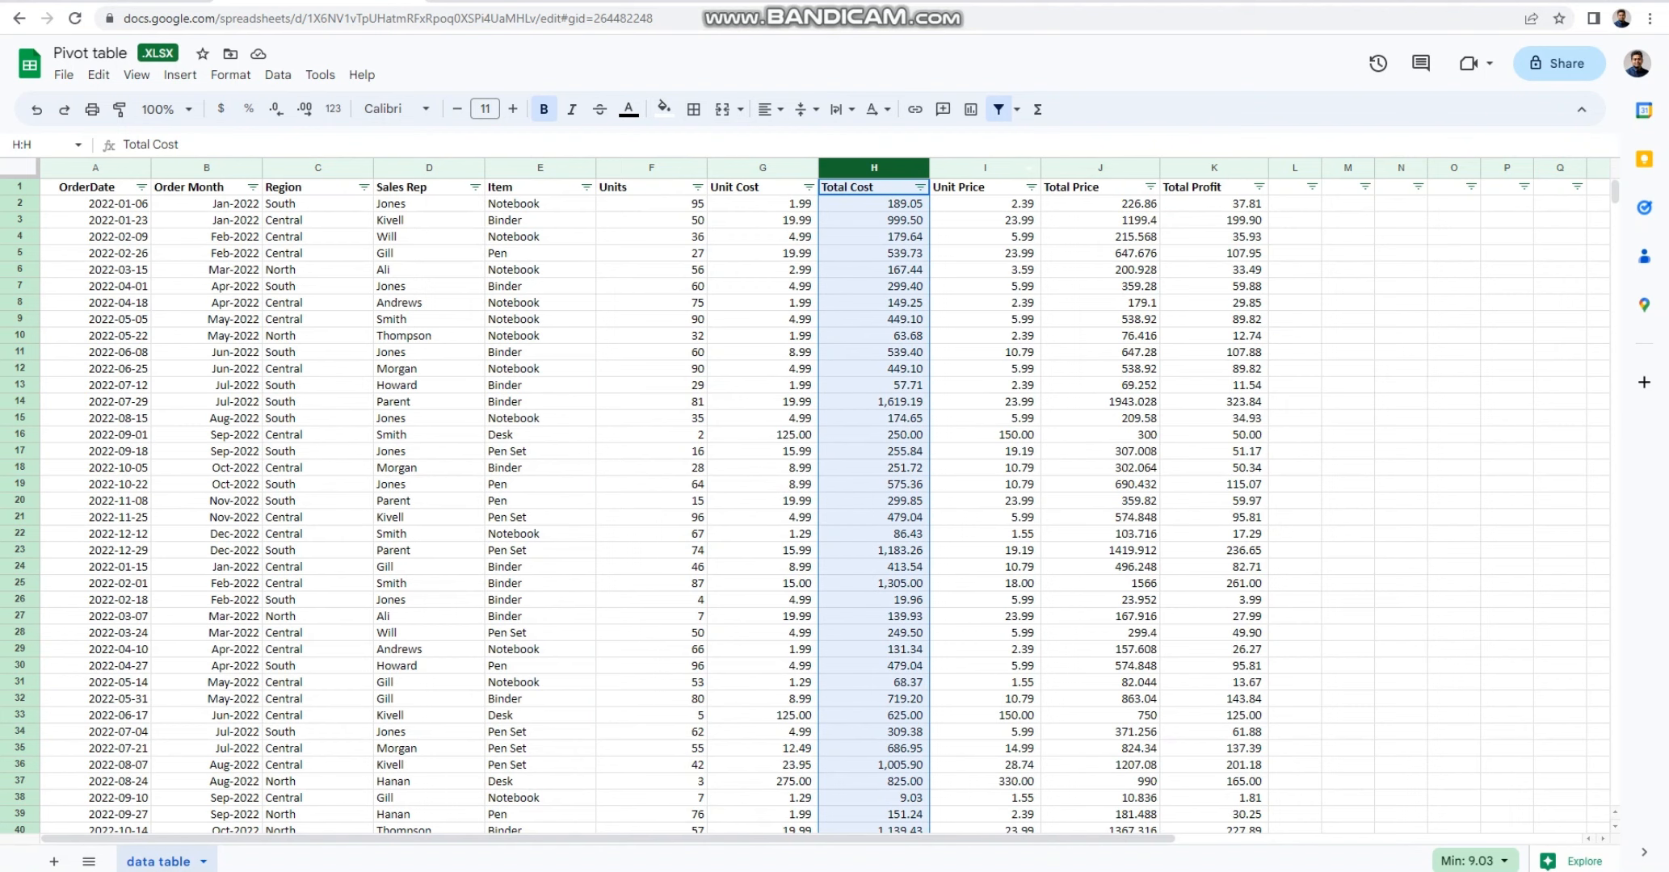
{"action": "left_click", "coordinate": [985, 168]}
{"action": "left_click", "coordinate": [1100, 168]}
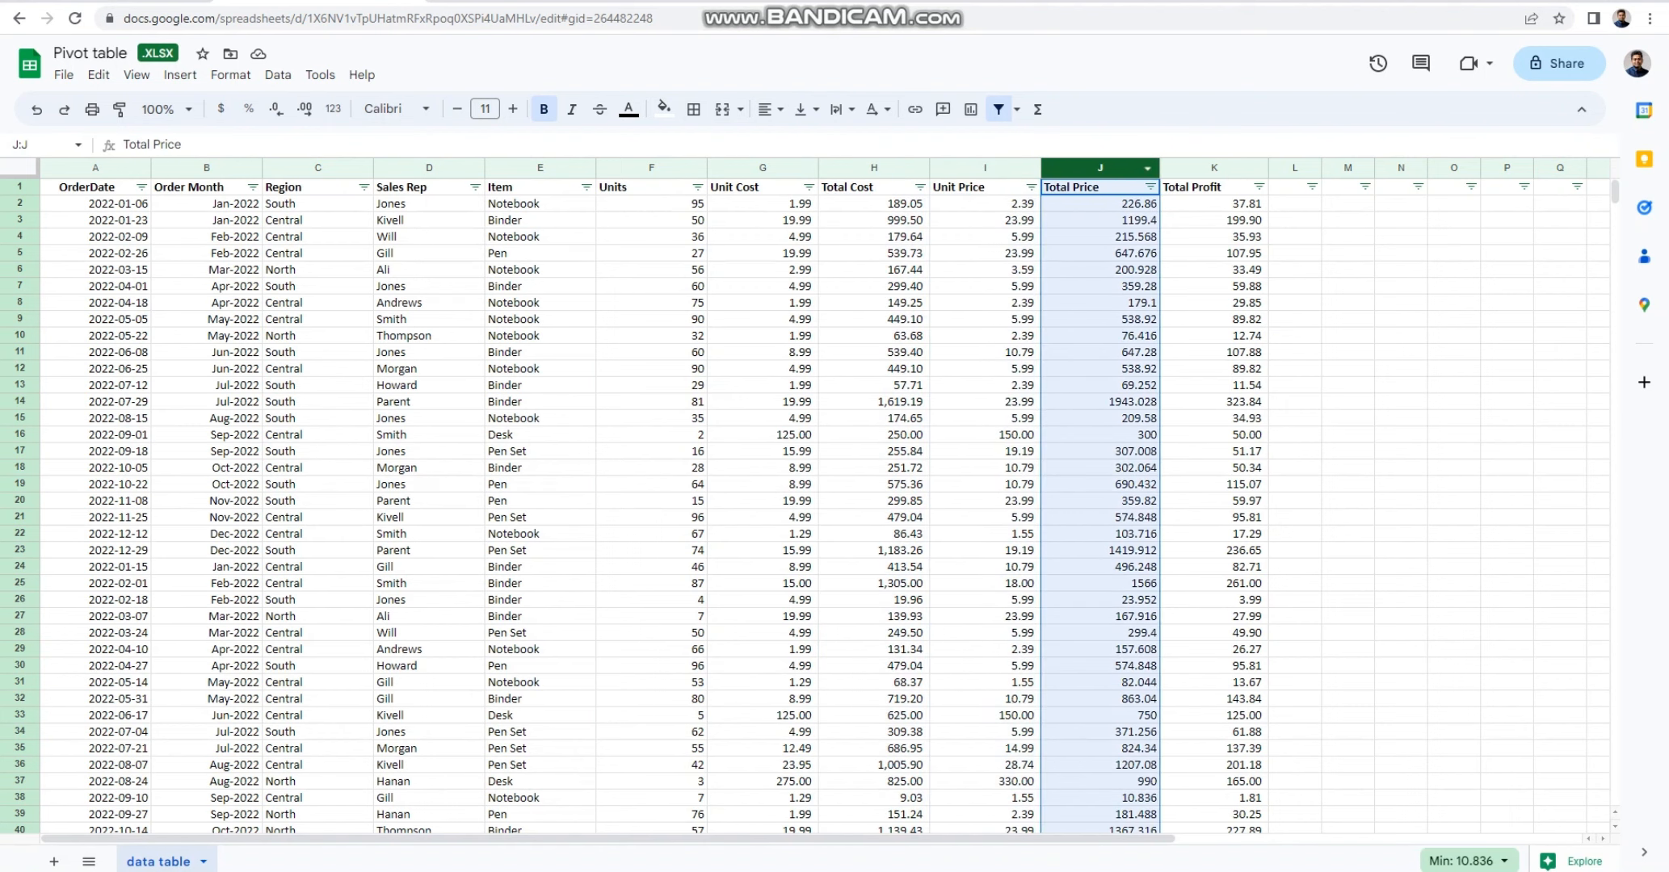
{"action": "left_click", "coordinate": [1101, 336]}
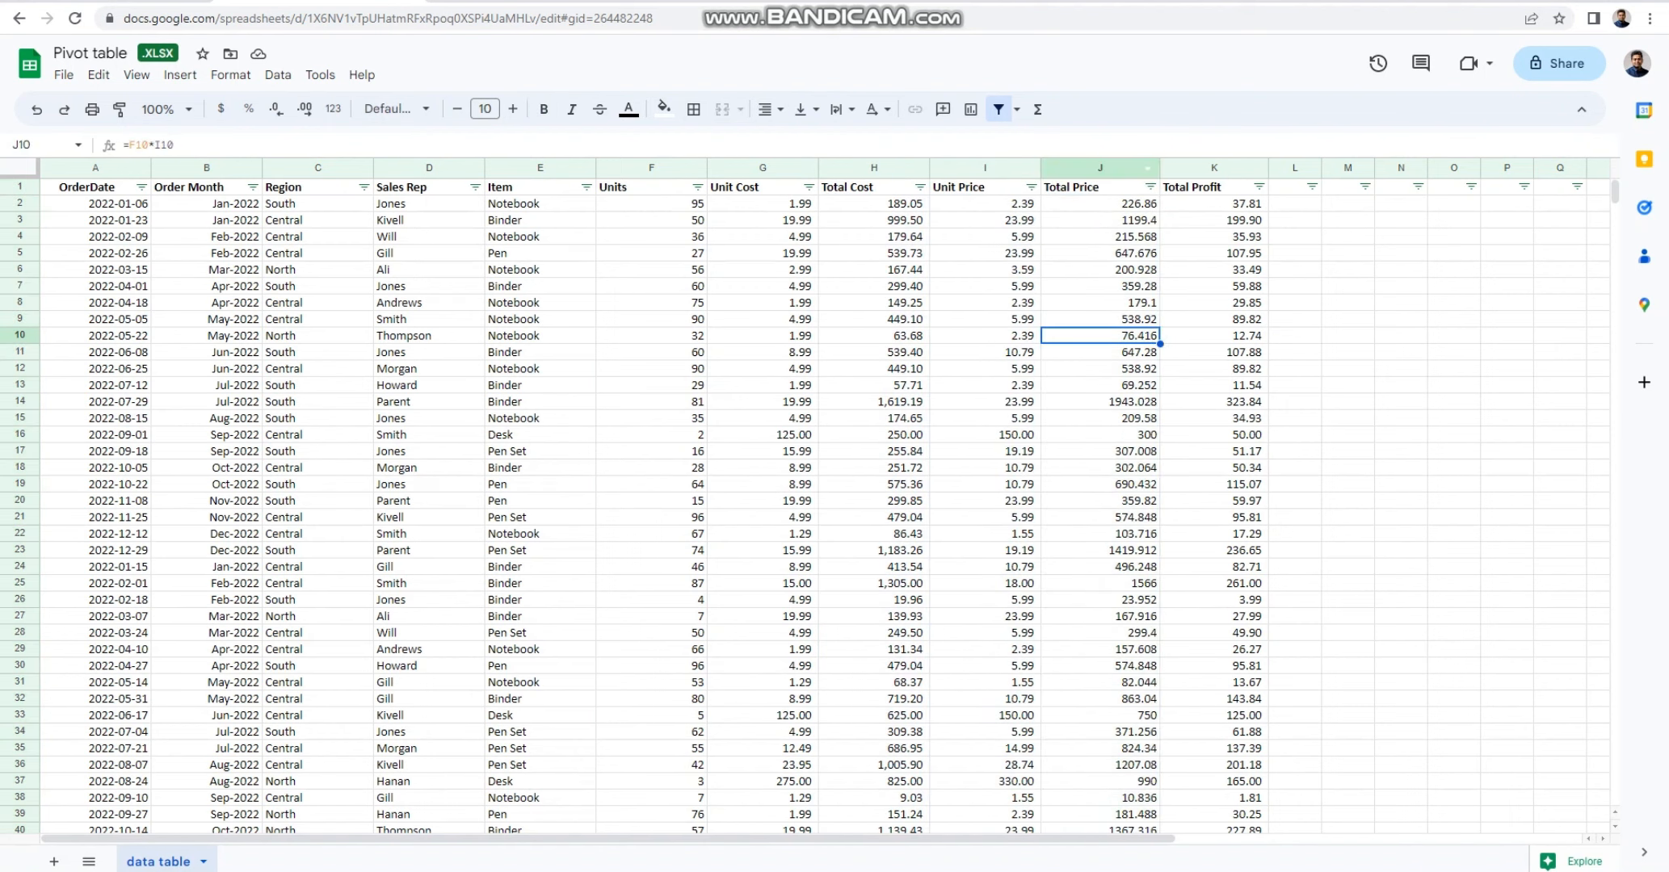
{"action": "left_click", "coordinate": [1100, 168]}
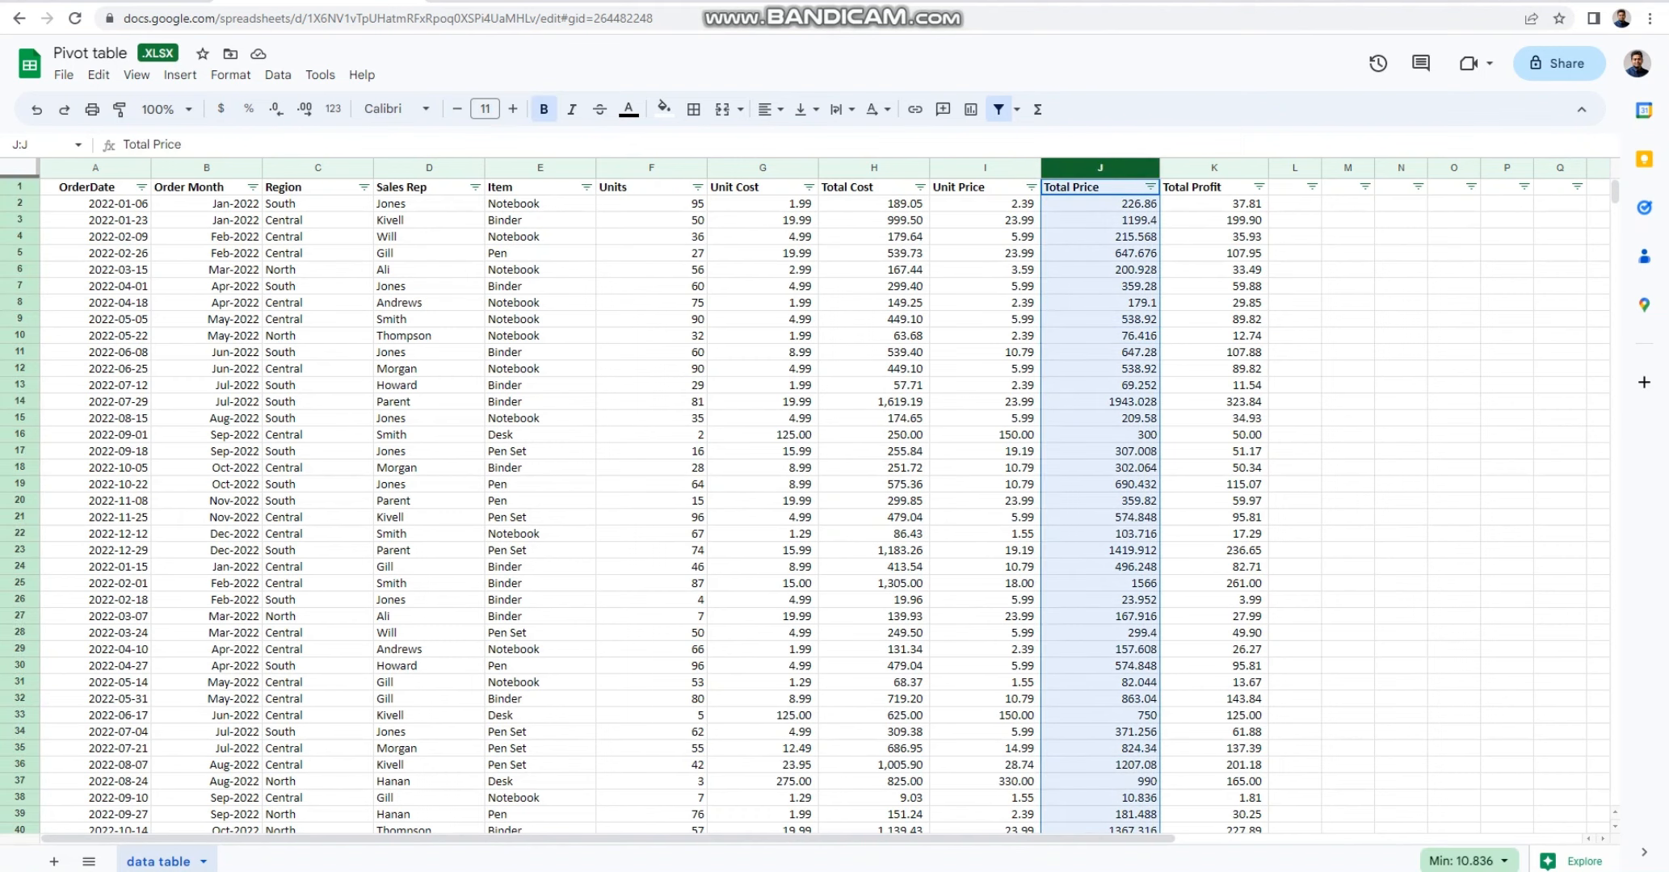
{"action": "left_click", "coordinate": [874, 168]}
{"action": "left_click", "coordinate": [1214, 168]}
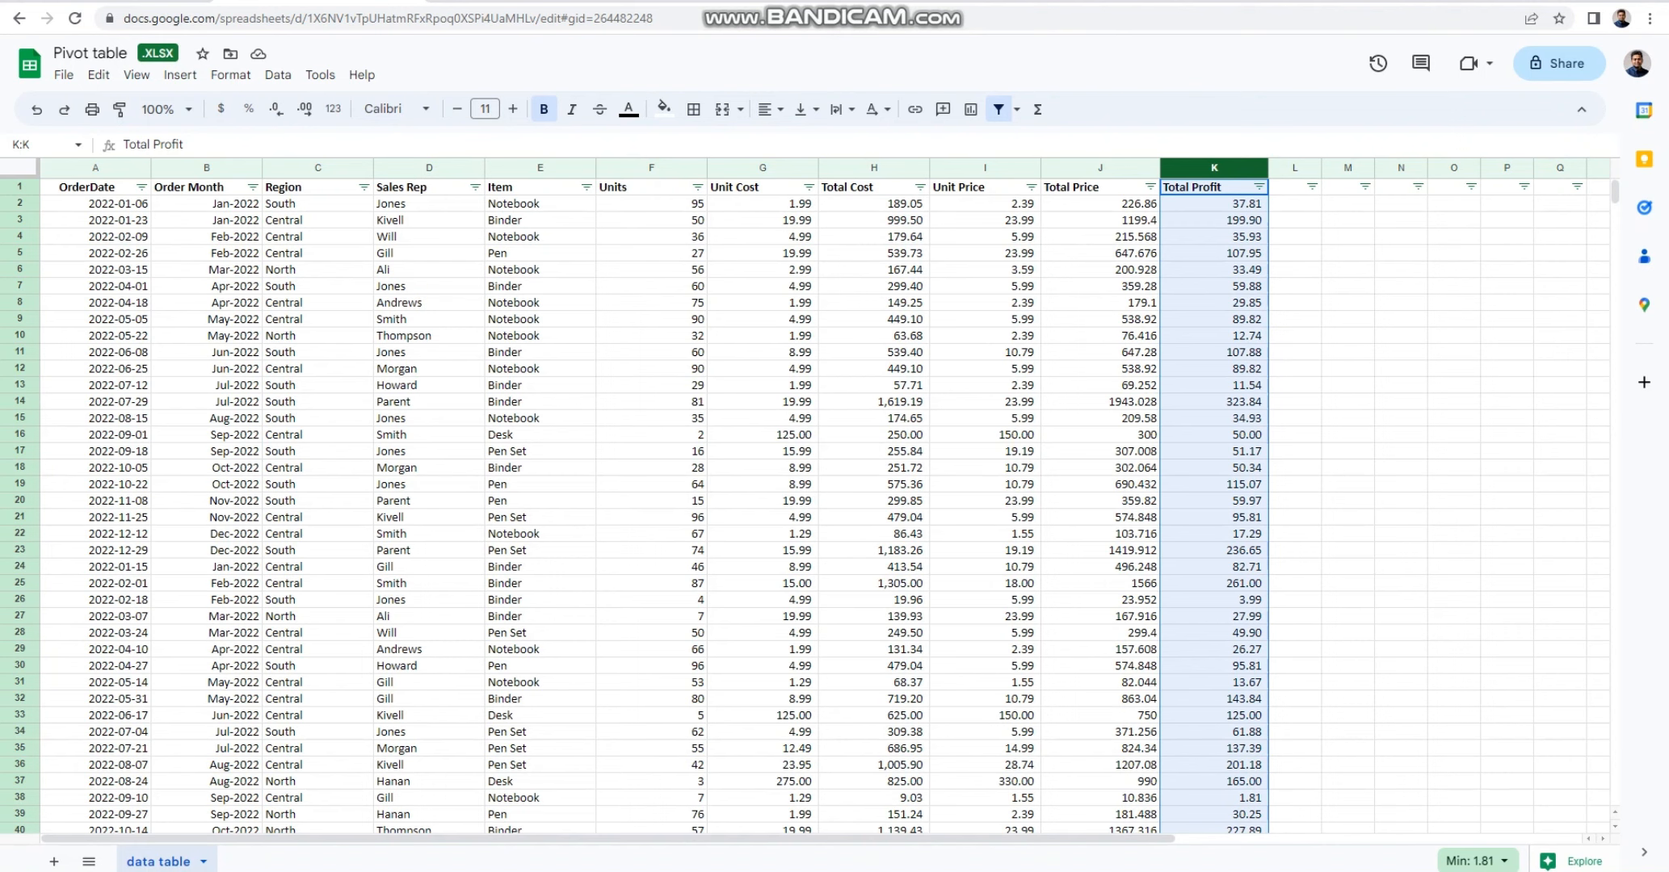
Create a pivot table on a new sheet from the data table range A1:K44
{"action": "left_click", "coordinate": [91, 188]}
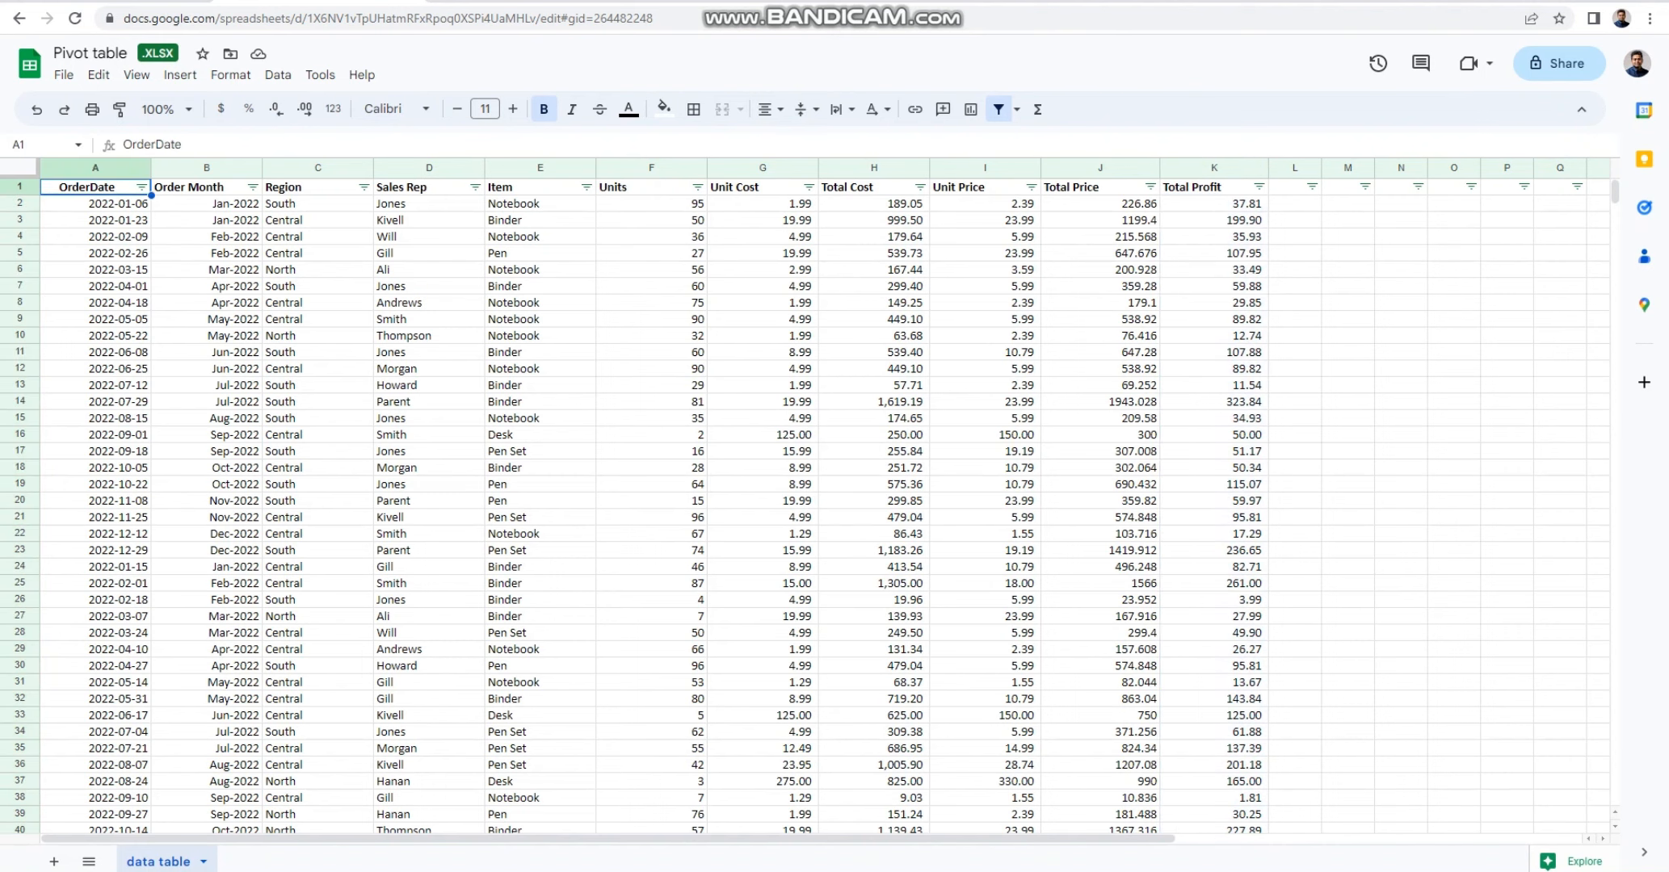
{"action": "key", "text": "ctrl+shift+Right"}
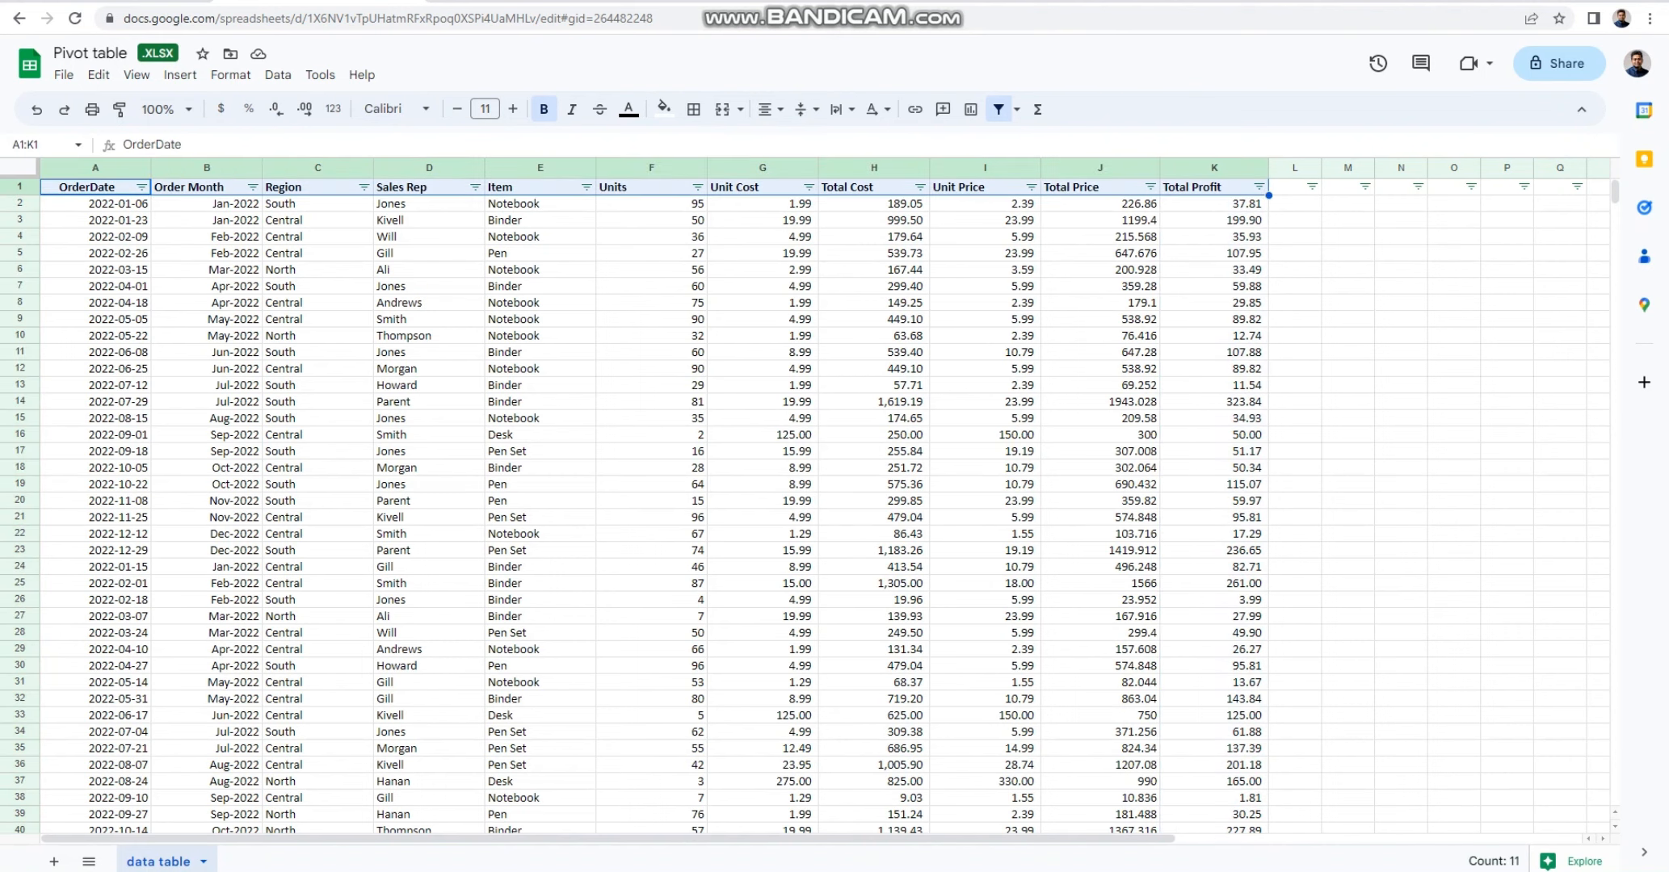
{"action": "key", "text": "ctrl+shift+Down"}
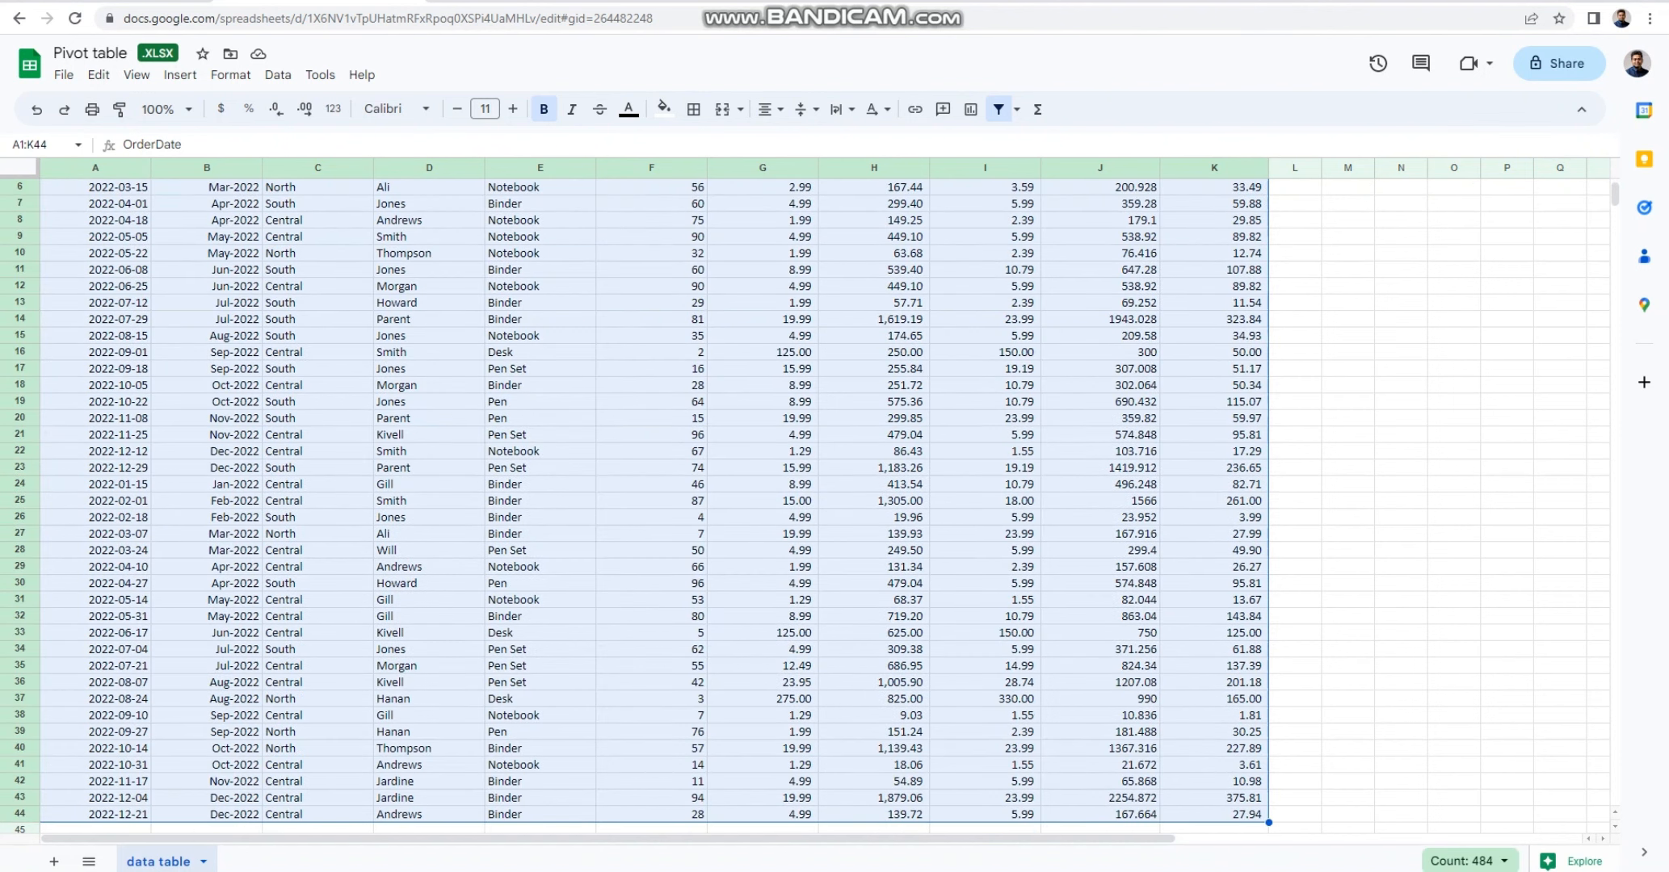
{"action": "scroll", "coordinate": [636, 509], "scroll_direction": "up", "scroll_amount": 2}
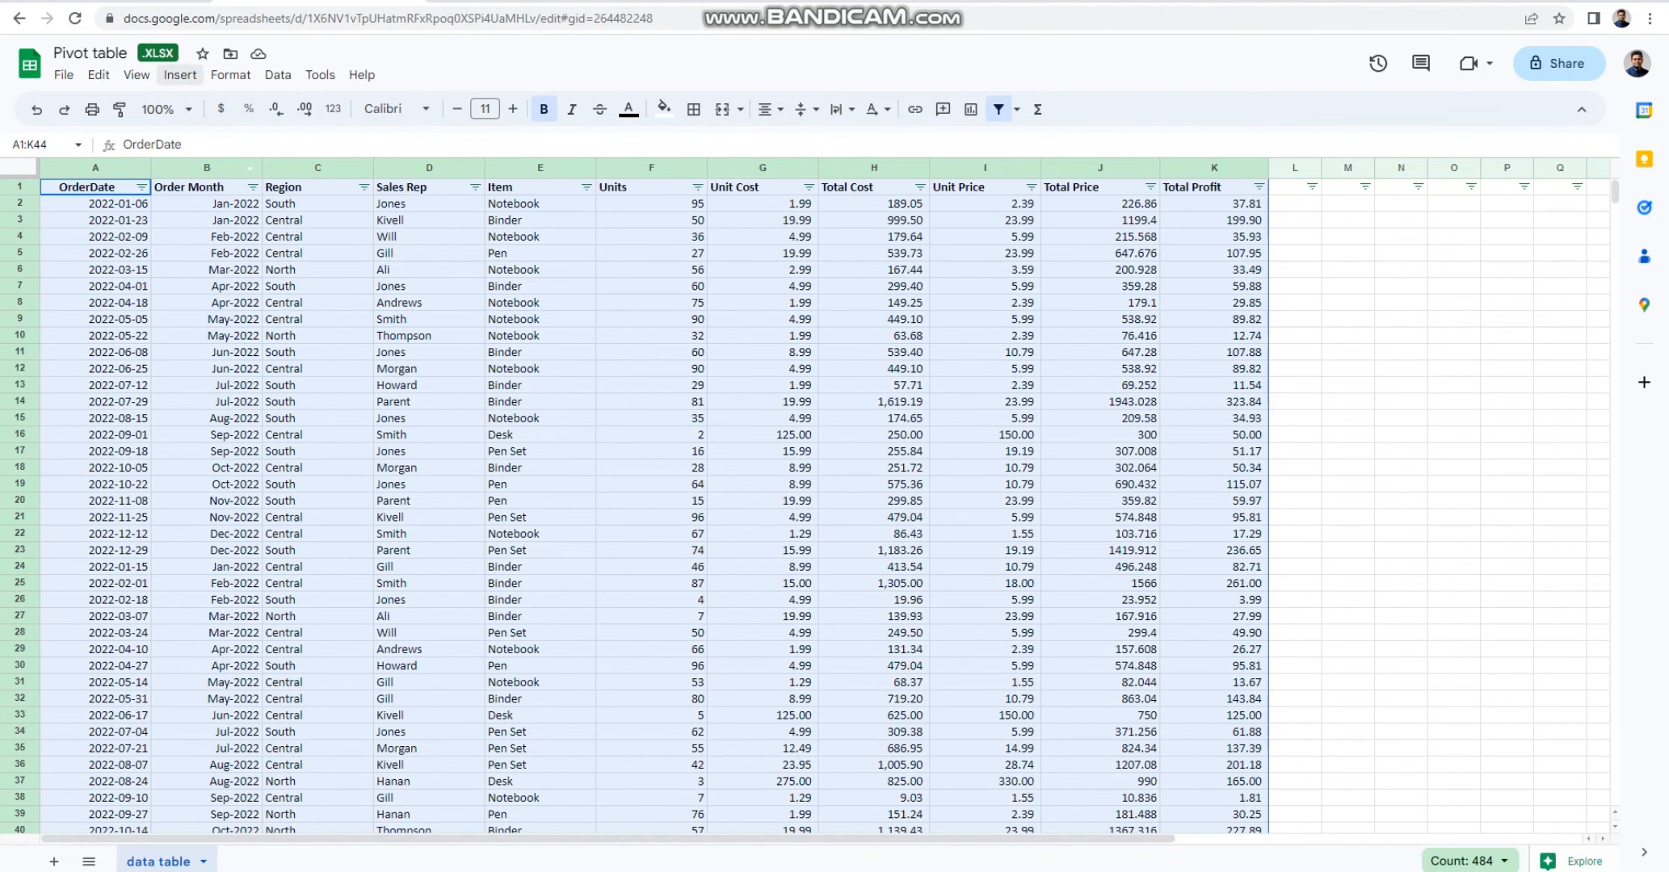
{"action": "left_click", "coordinate": [179, 74]}
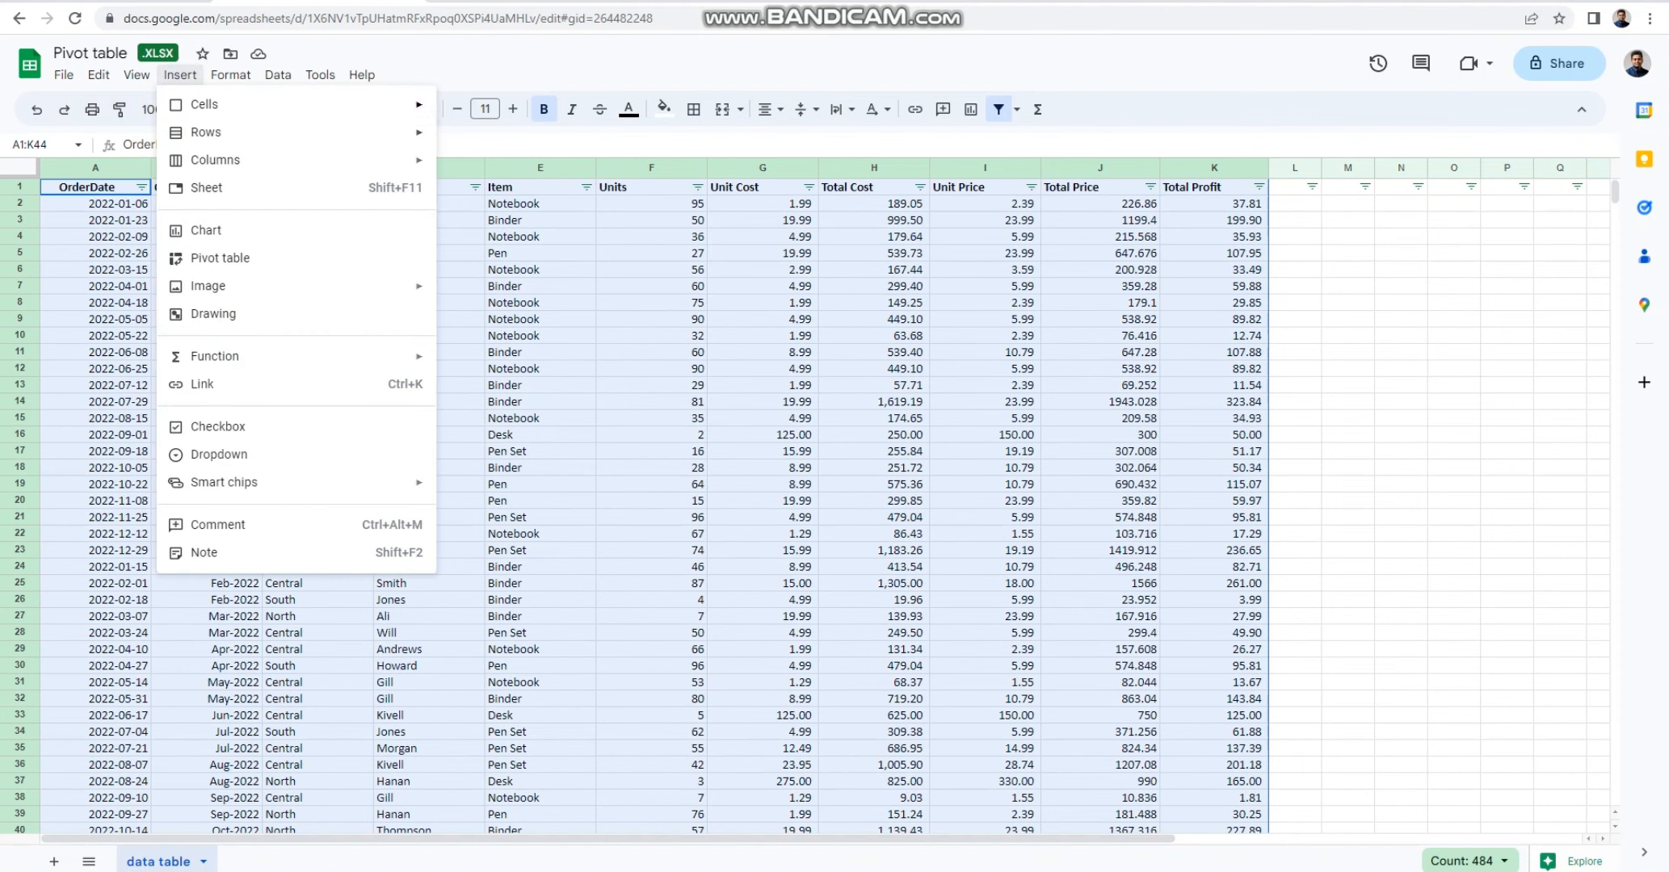
{"action": "left_click", "coordinate": [220, 257]}
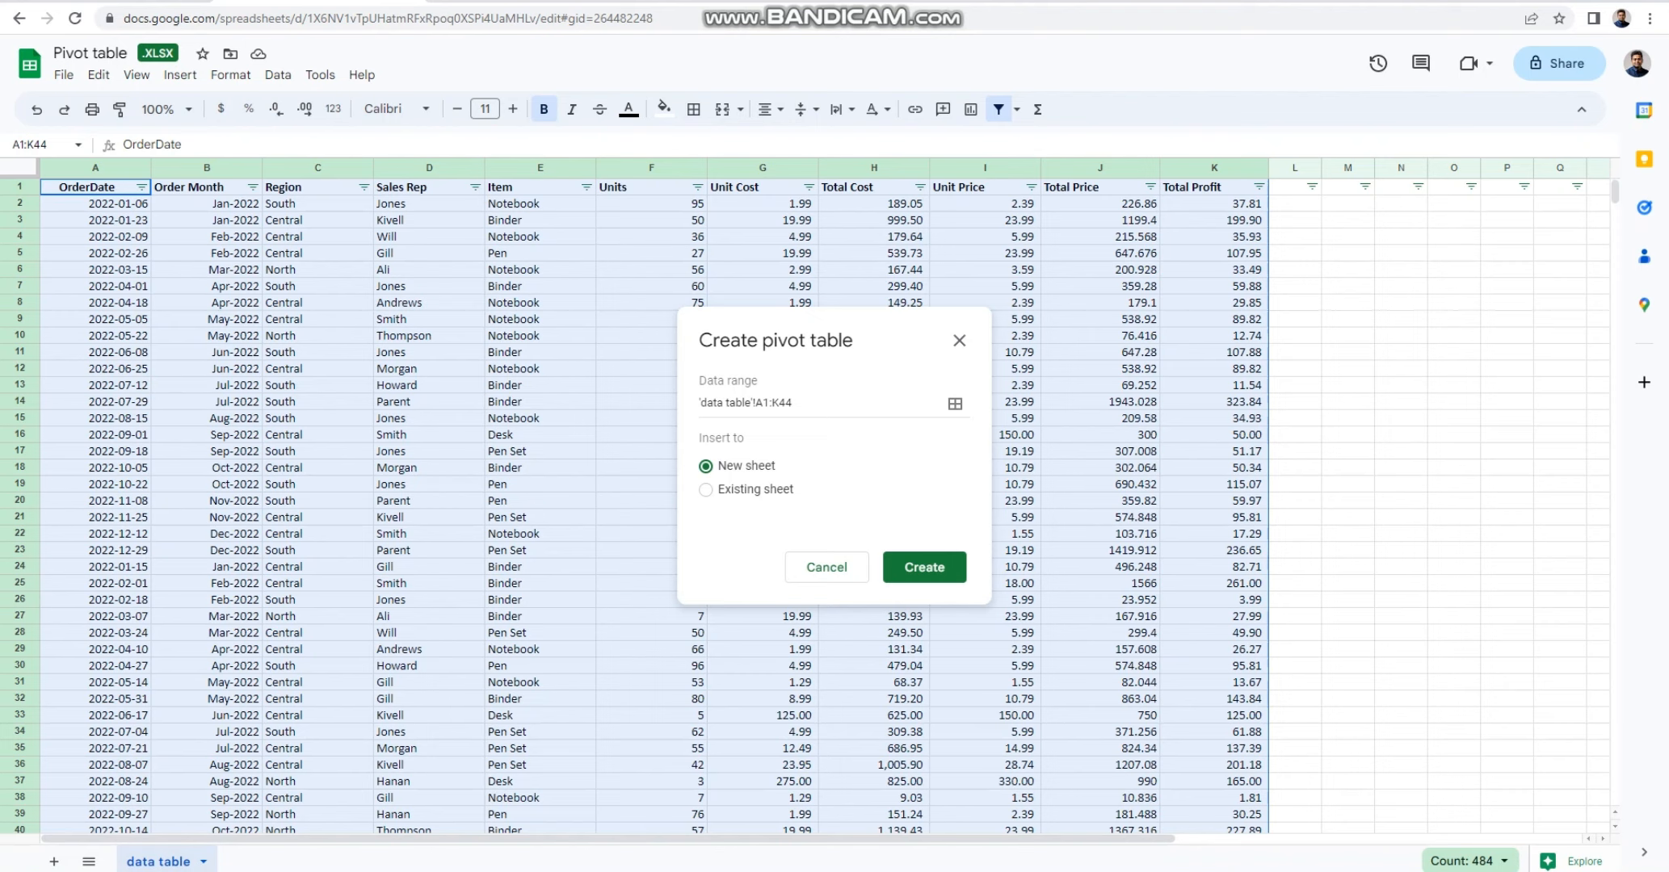
{"action": "left_click", "coordinate": [924, 568]}
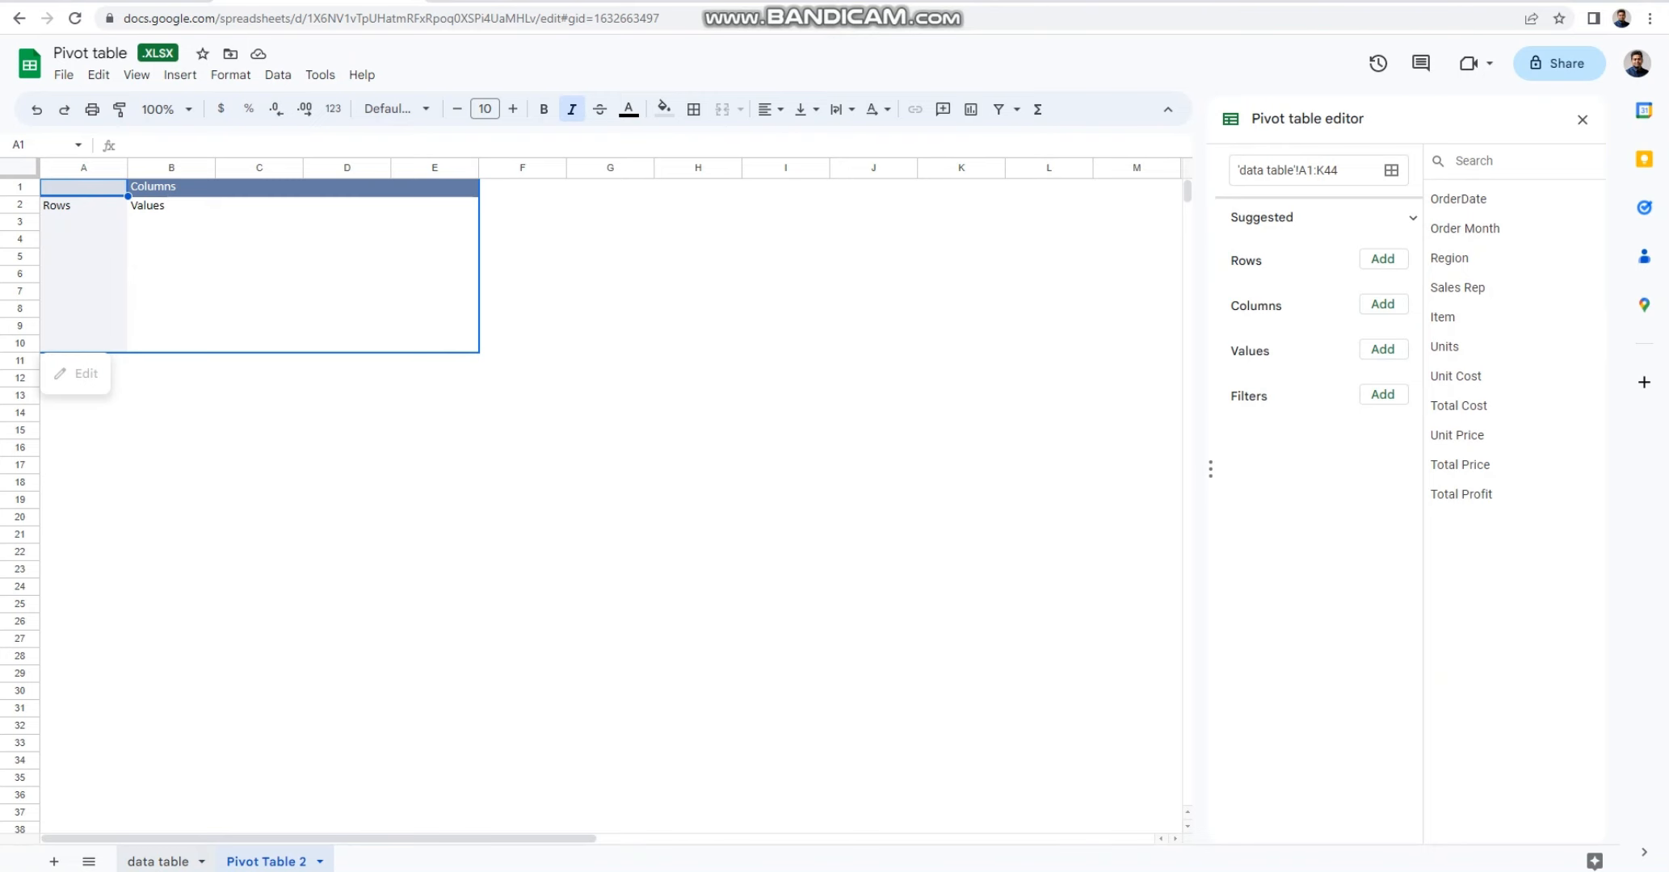
Review the Total Profit, Order Month and Region columns in the data table sheet
{"action": "left_click", "coordinate": [157, 861]}
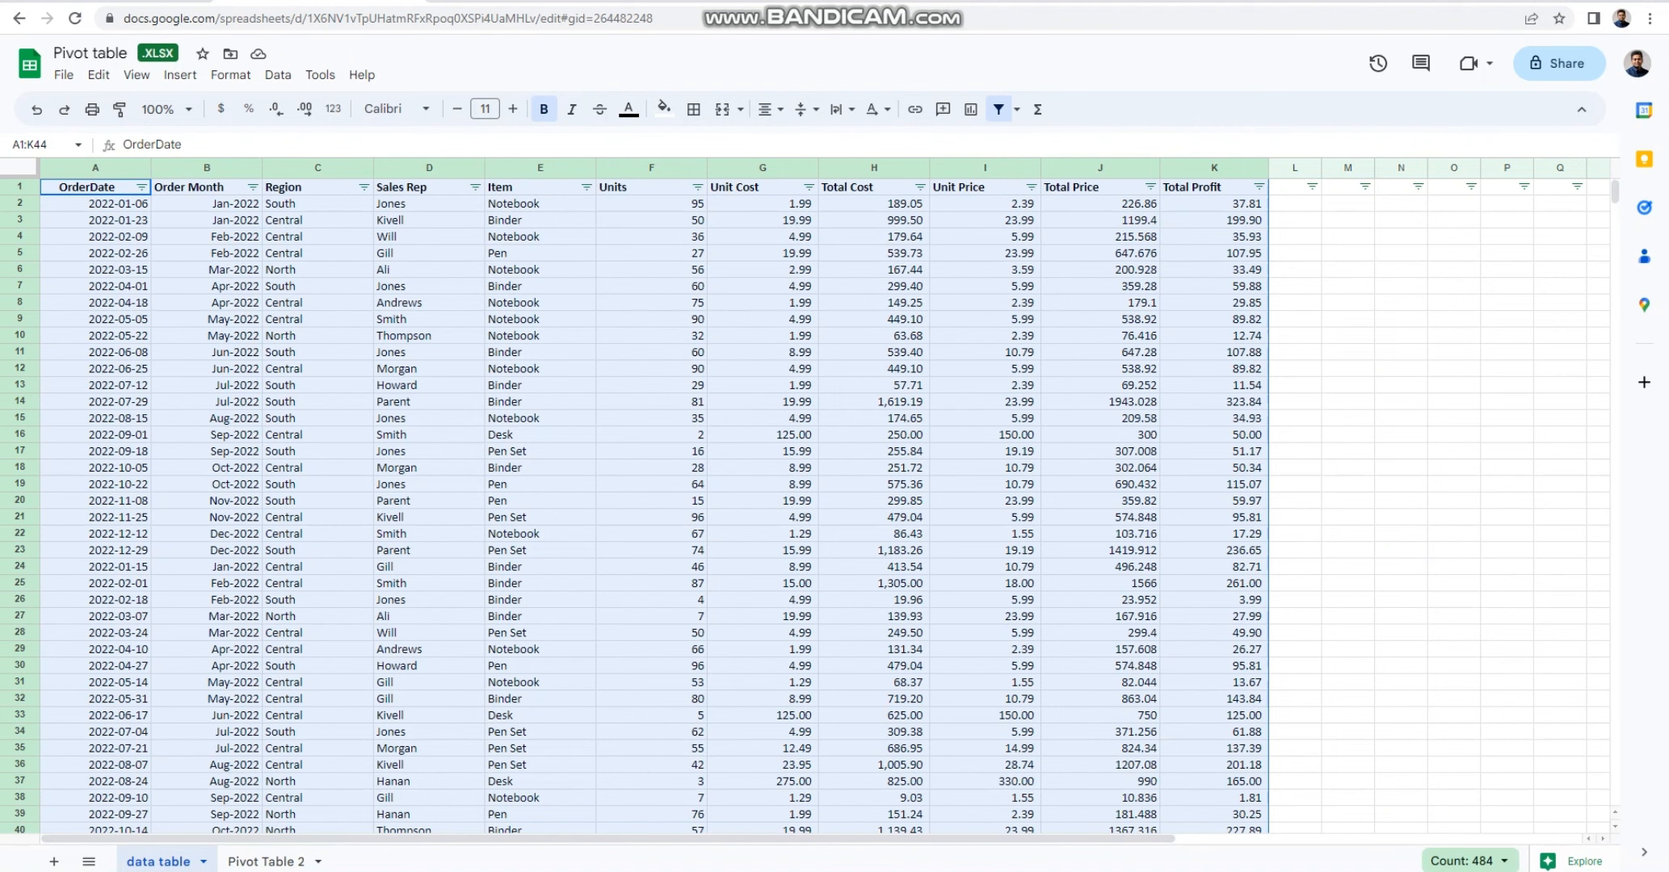
{"action": "left_click", "coordinate": [1295, 336]}
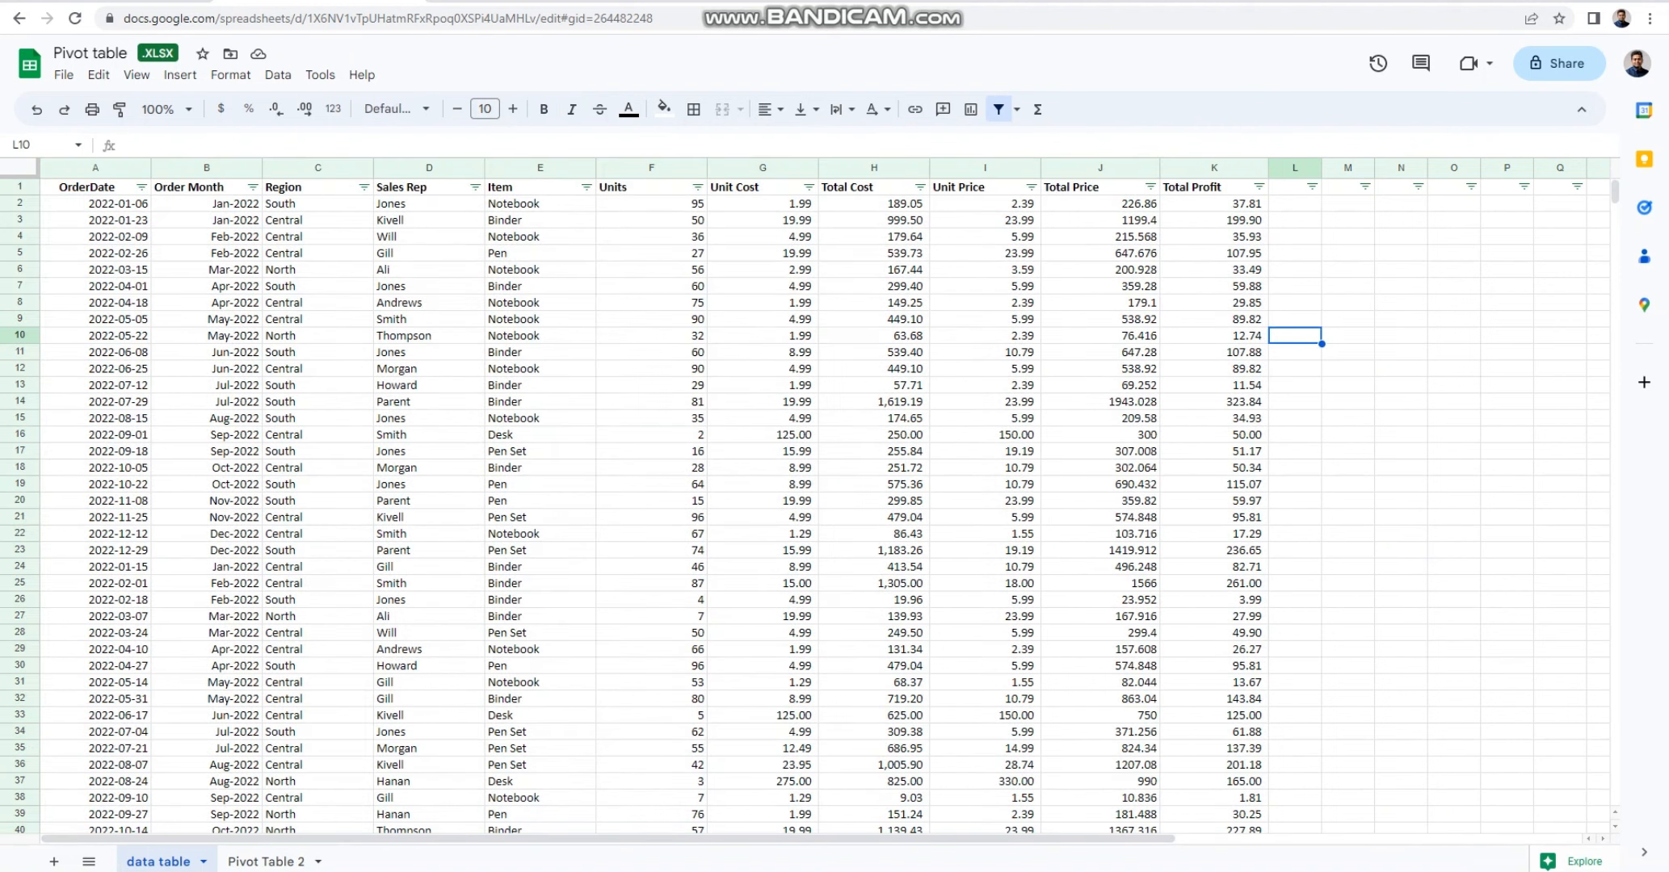
{"action": "left_click", "coordinate": [1215, 168]}
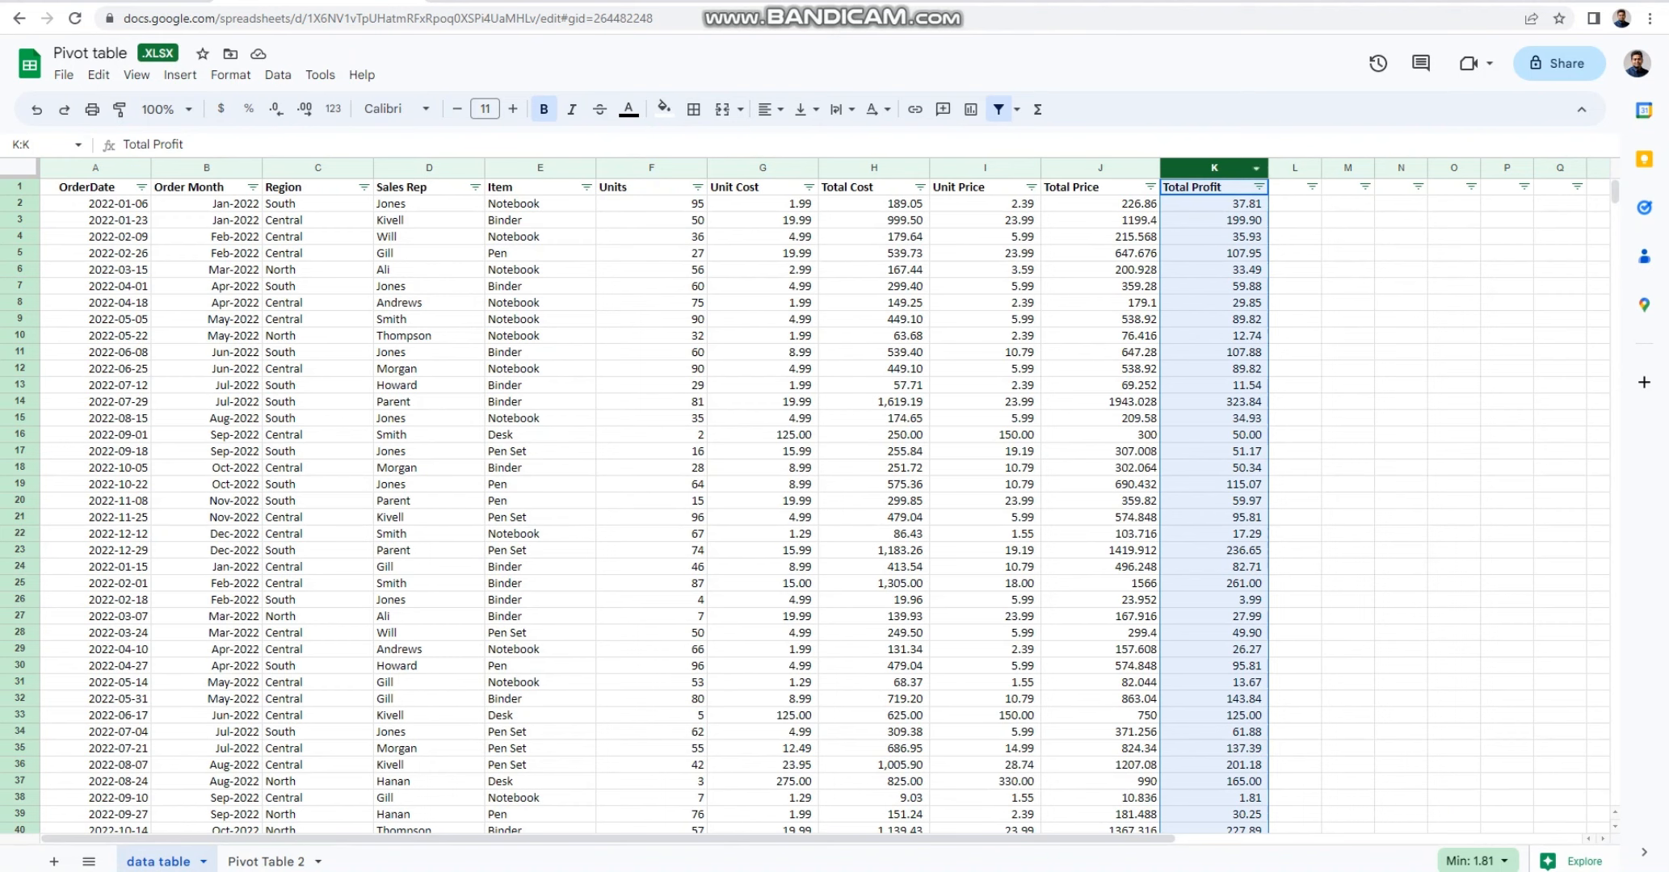
{"action": "left_click", "coordinate": [207, 168]}
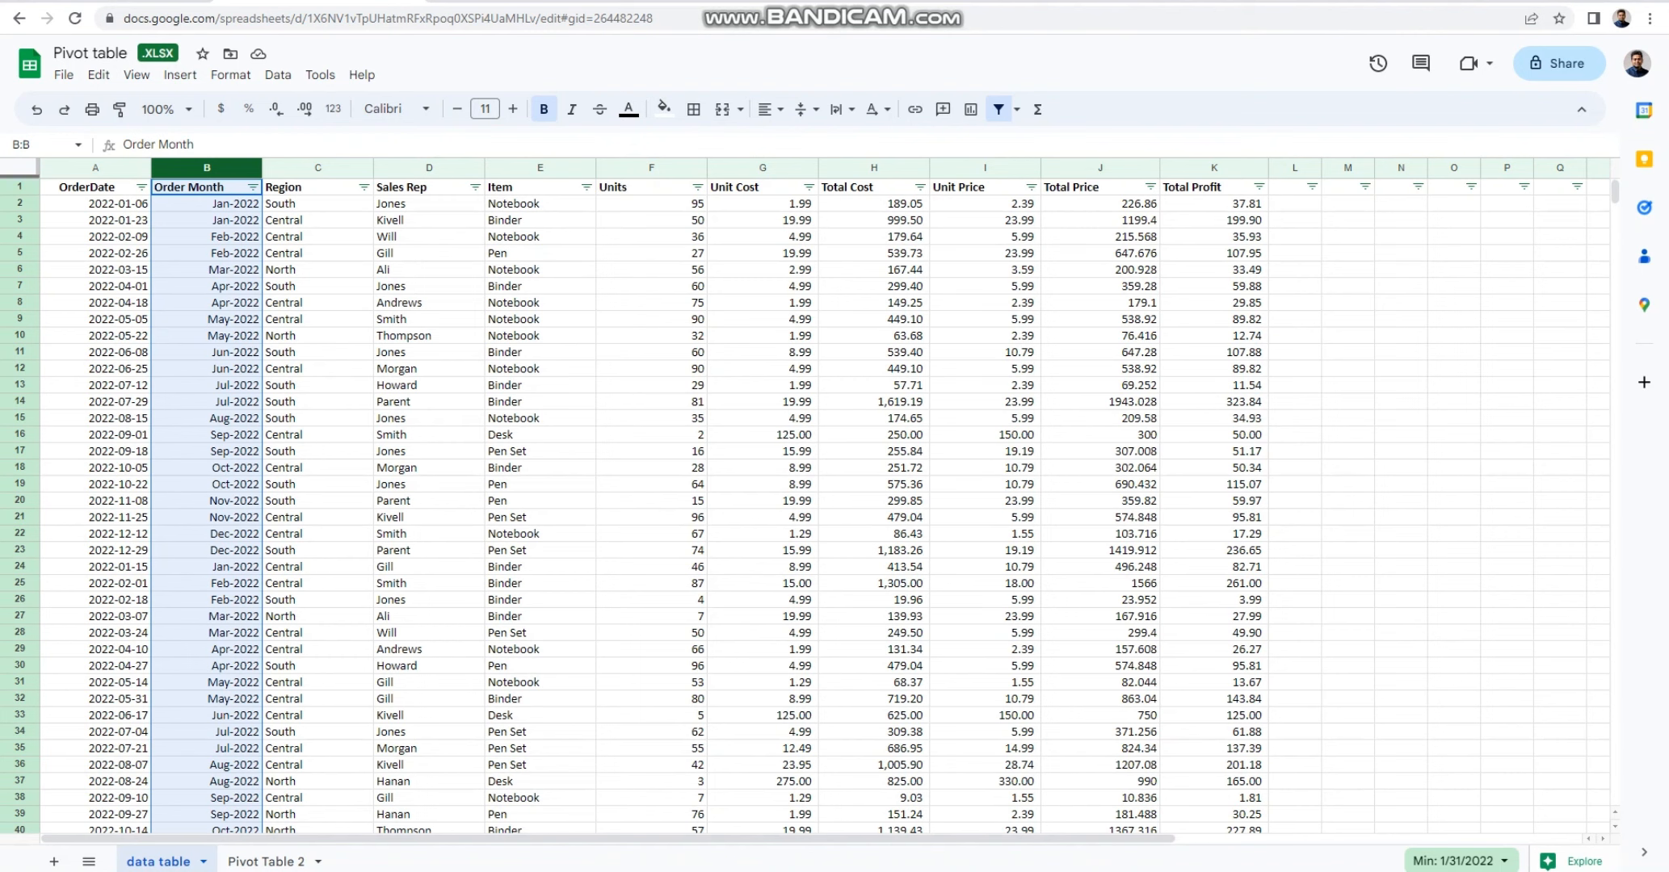
{"action": "left_click", "coordinate": [317, 168]}
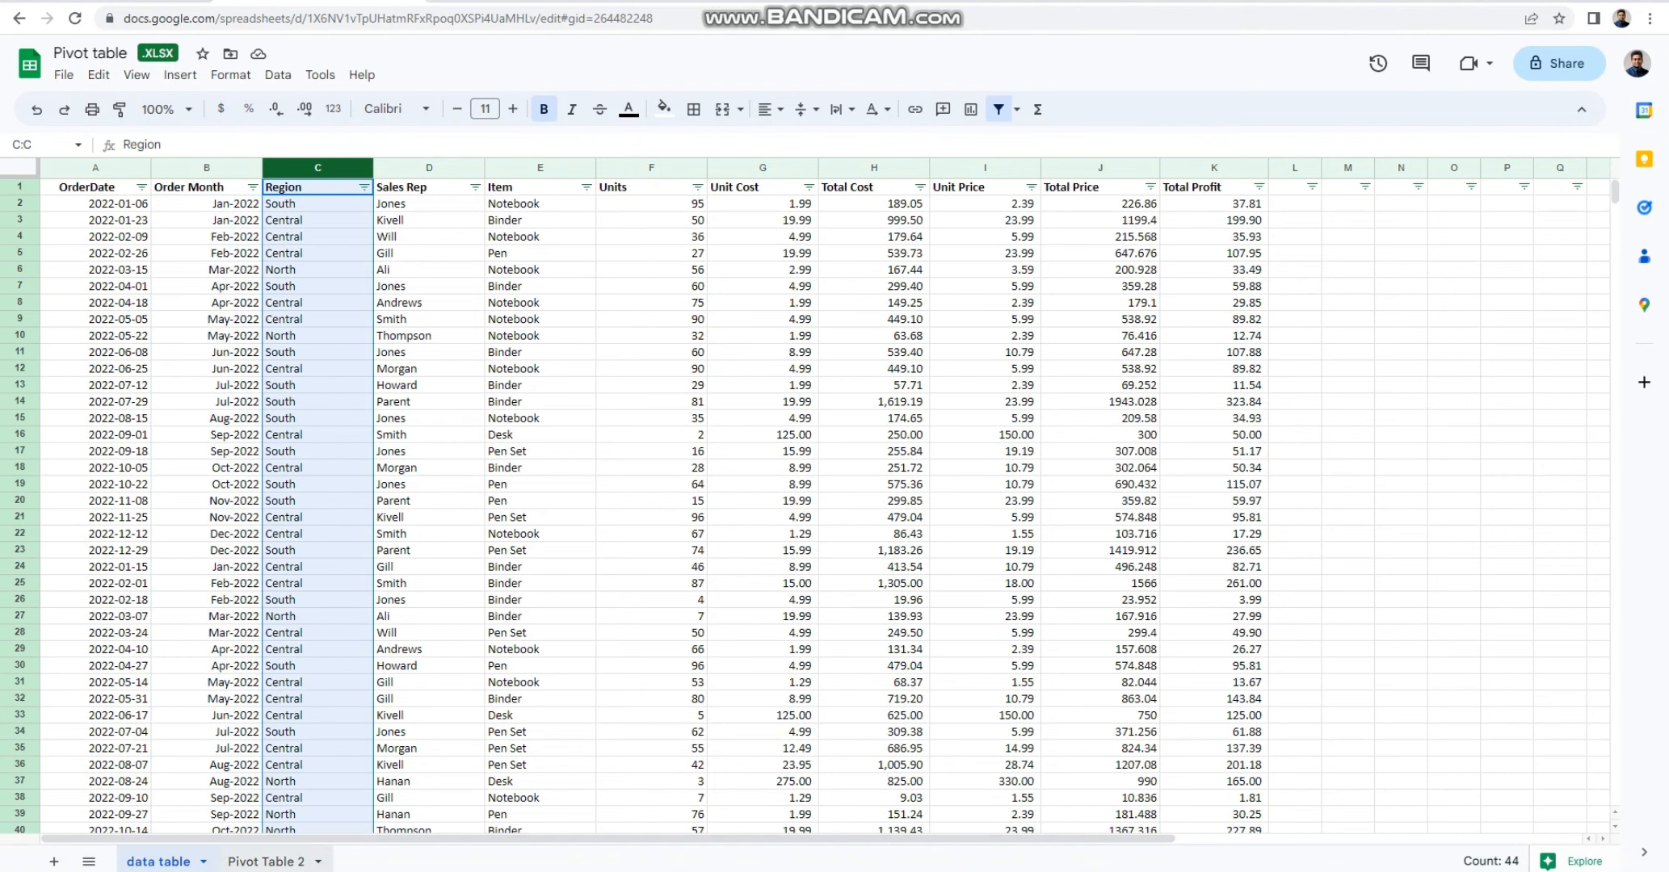
Lay out the pivot table on Pivot Table 2 with Order Month as rows, Region as columns and Total Profit as summed values
{"action": "left_click", "coordinate": [266, 861]}
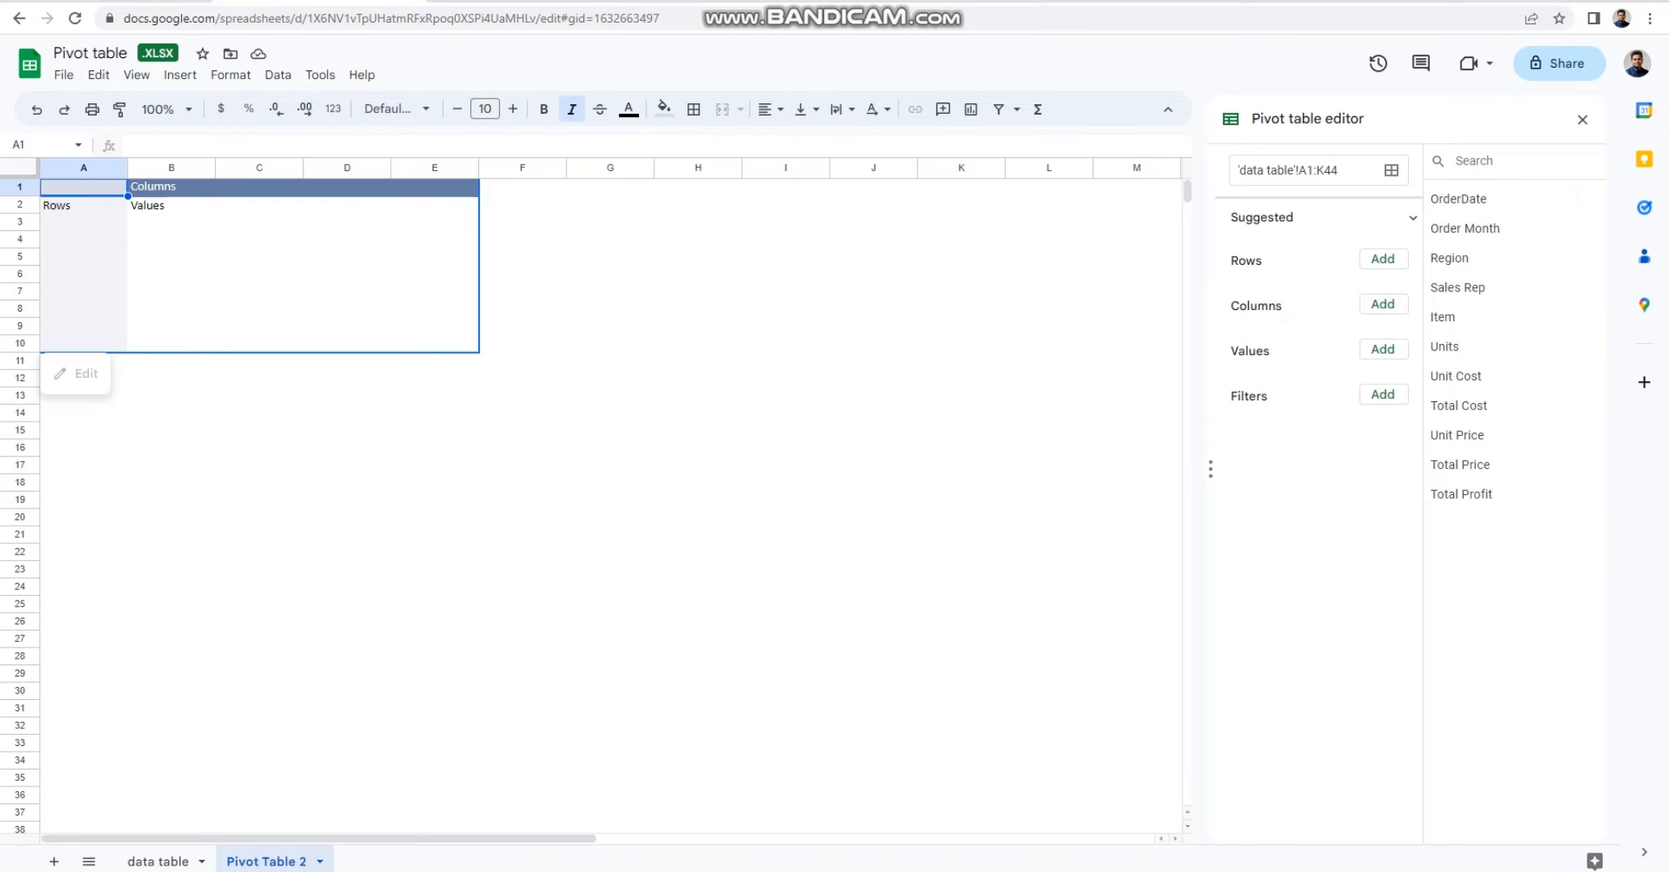
{"action": "left_click_drag", "start_coordinate": [1461, 494], "coordinate": [1322, 380]}
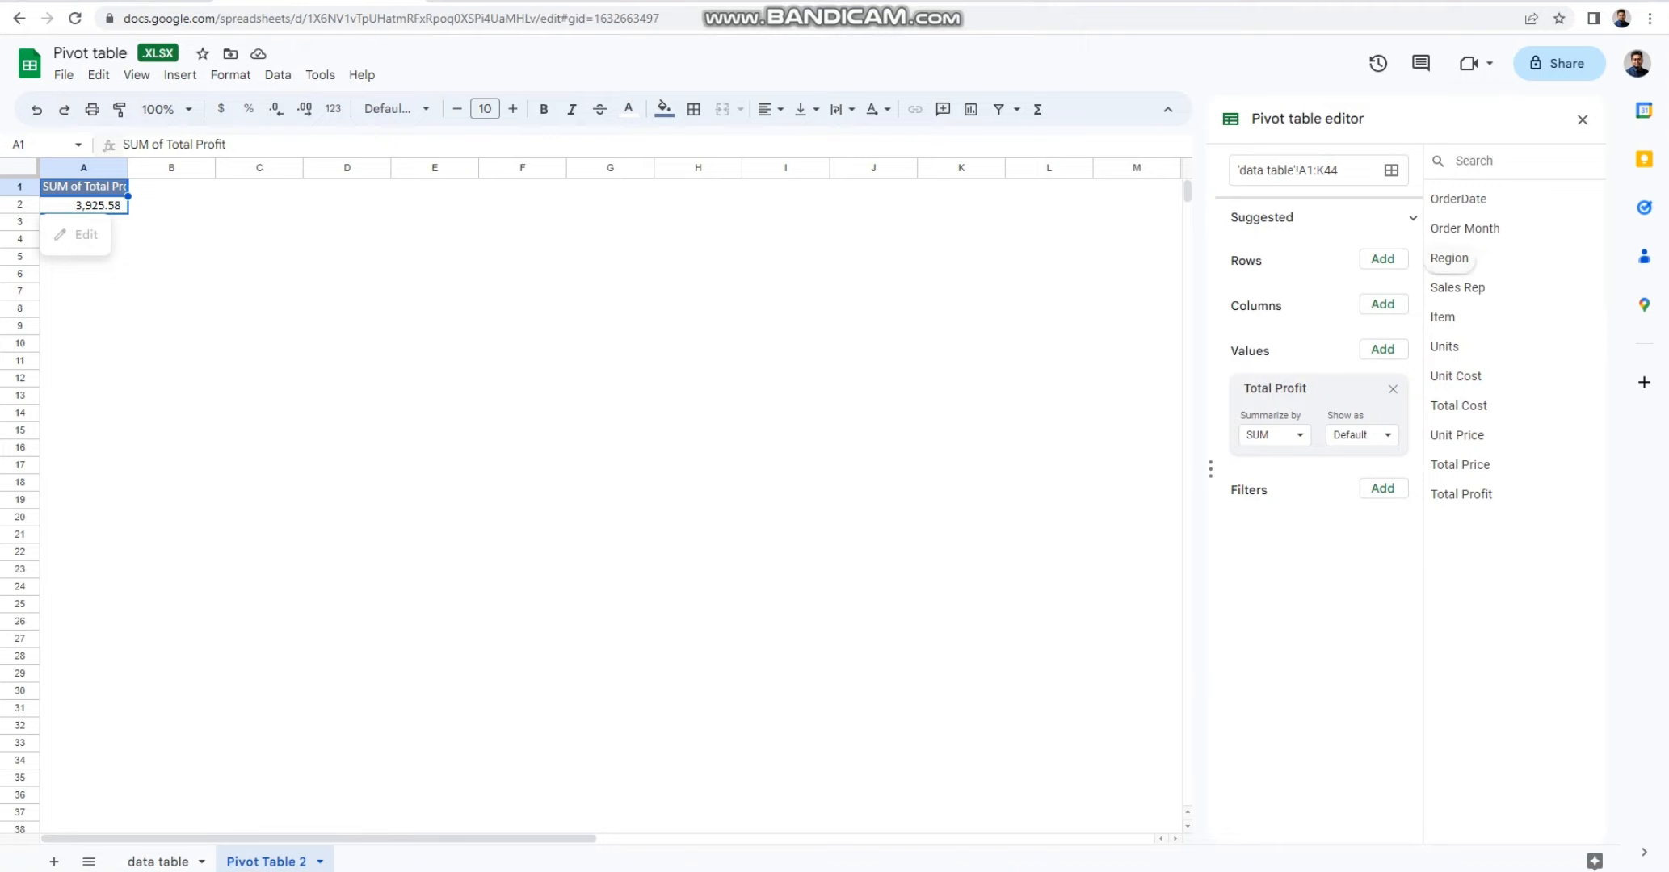
{"action": "left_click_drag", "start_coordinate": [1464, 228], "coordinate": [1271, 283]}
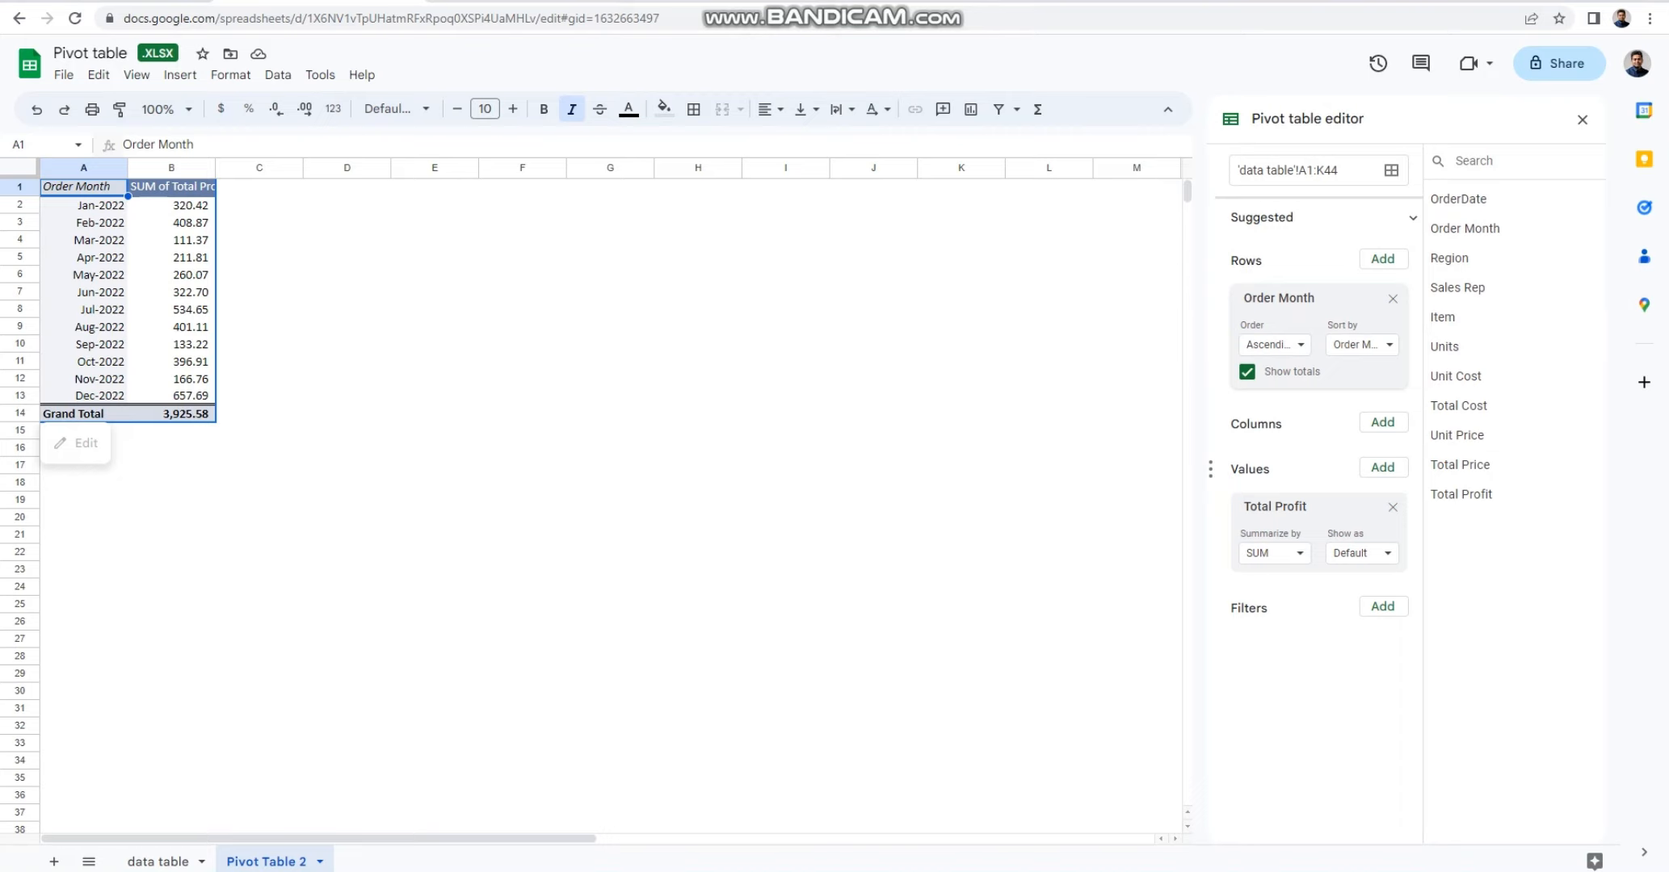
{"action": "left_click_drag", "start_coordinate": [1450, 259], "coordinate": [1257, 454]}
Examine the pivot table's region headings, the monthly profit per region and the monthly Grand Total values
{"action": "left_click_drag", "start_coordinate": [171, 204], "coordinate": [344, 204]}
{"action": "left_click_drag", "start_coordinate": [172, 223], "coordinate": [348, 413]}
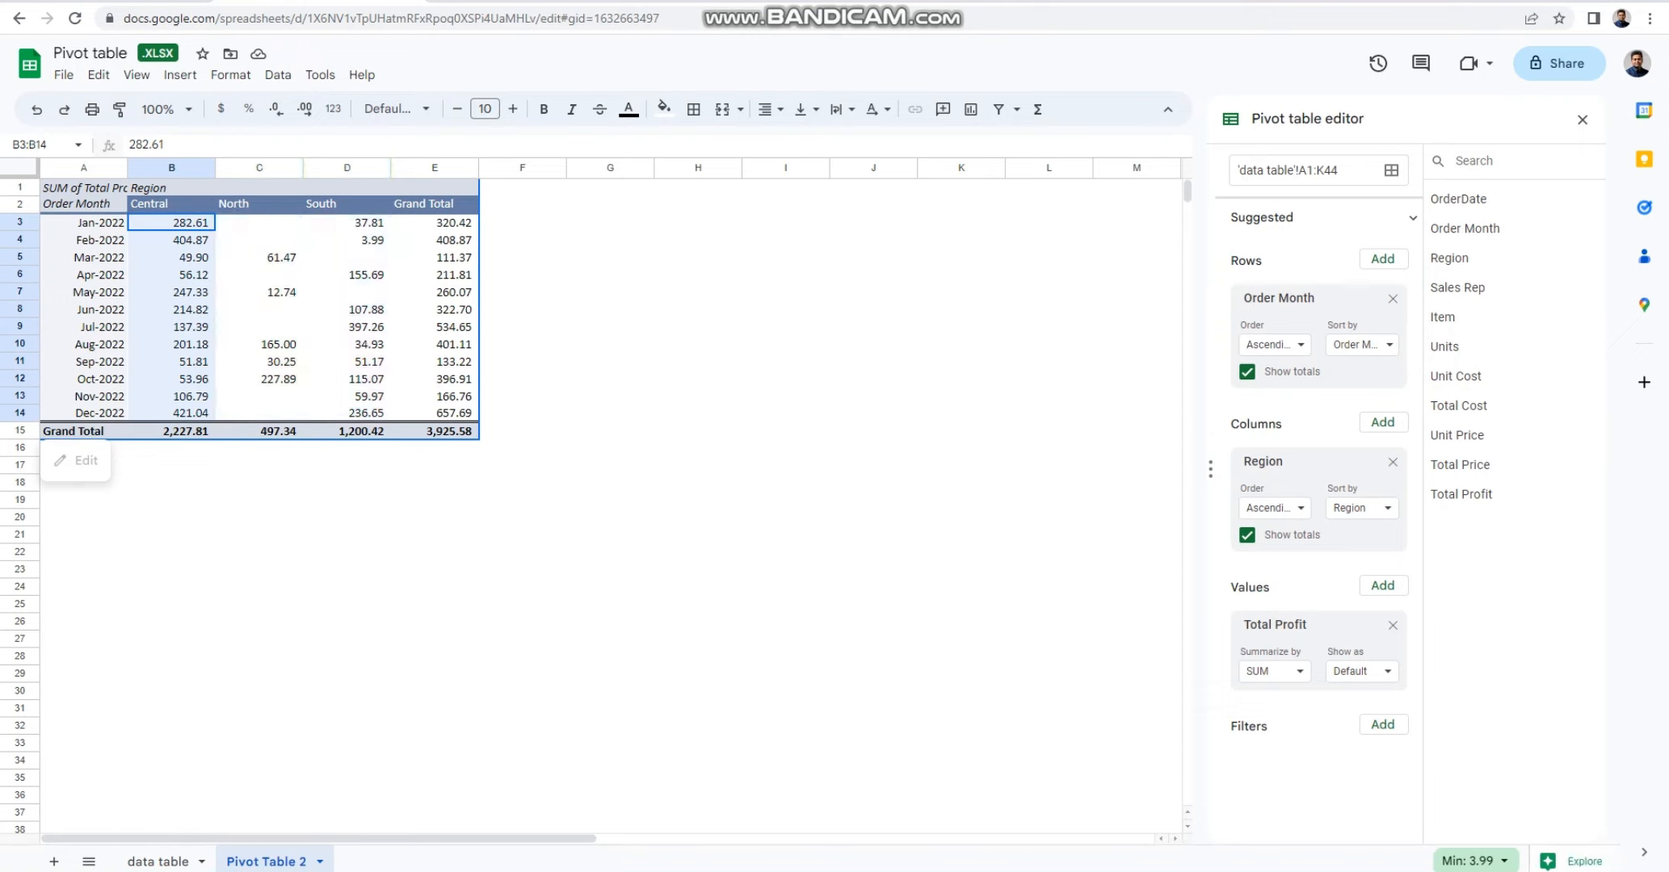
{"action": "left_click_drag", "start_coordinate": [435, 222], "coordinate": [434, 412]}
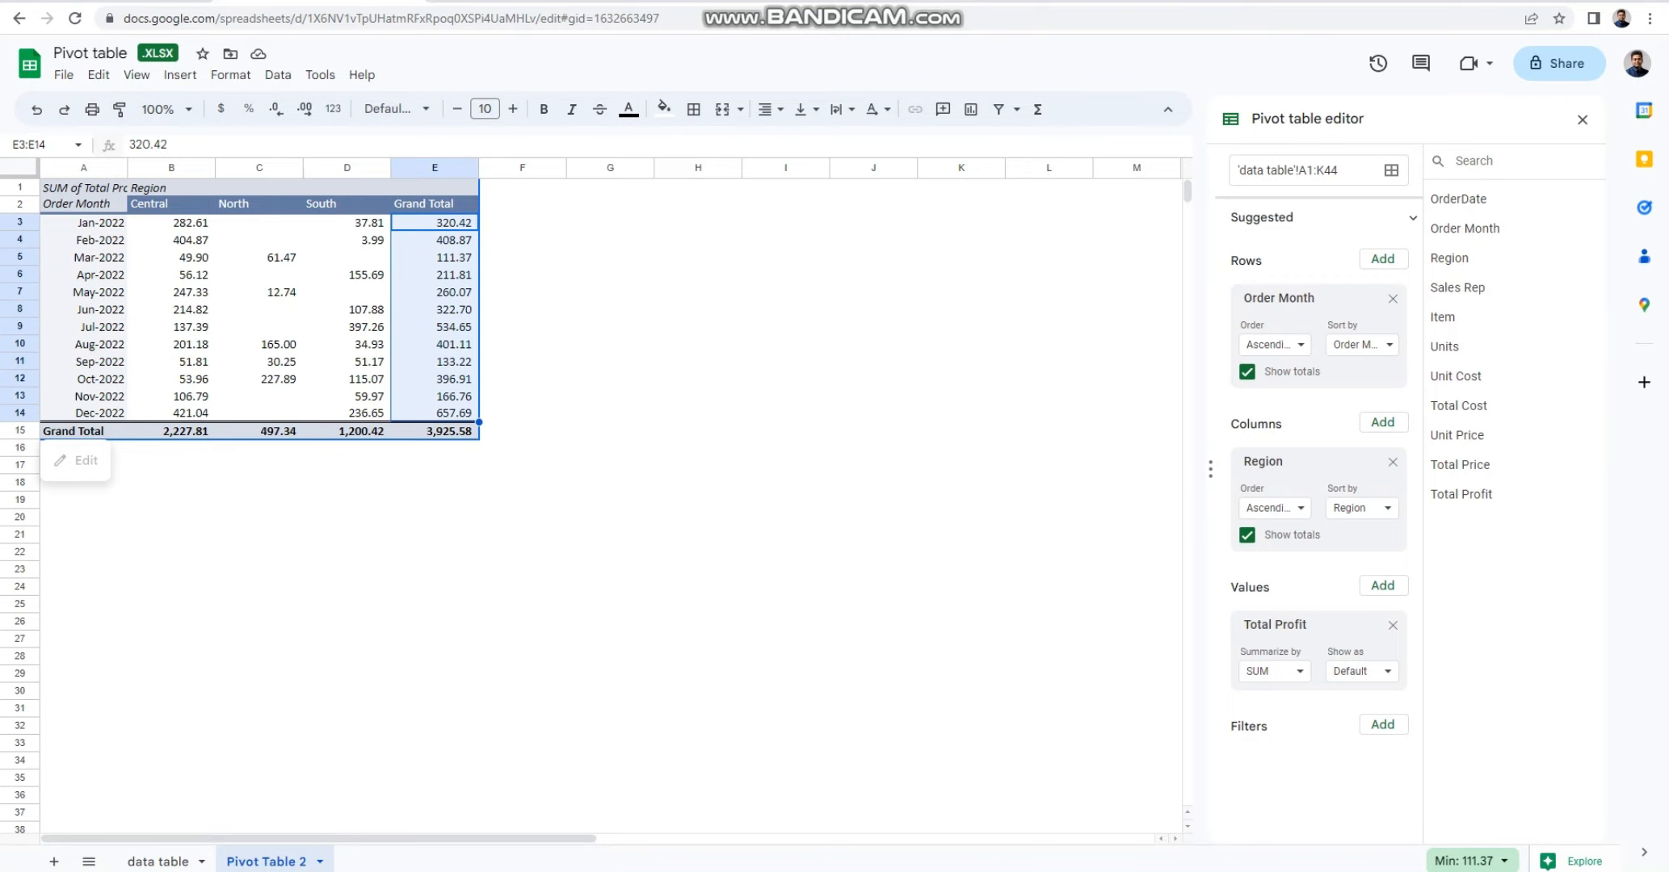
Turn the Order Month totals off and on again, and do the same with the Region totals
{"action": "left_click", "coordinate": [1247, 373]}
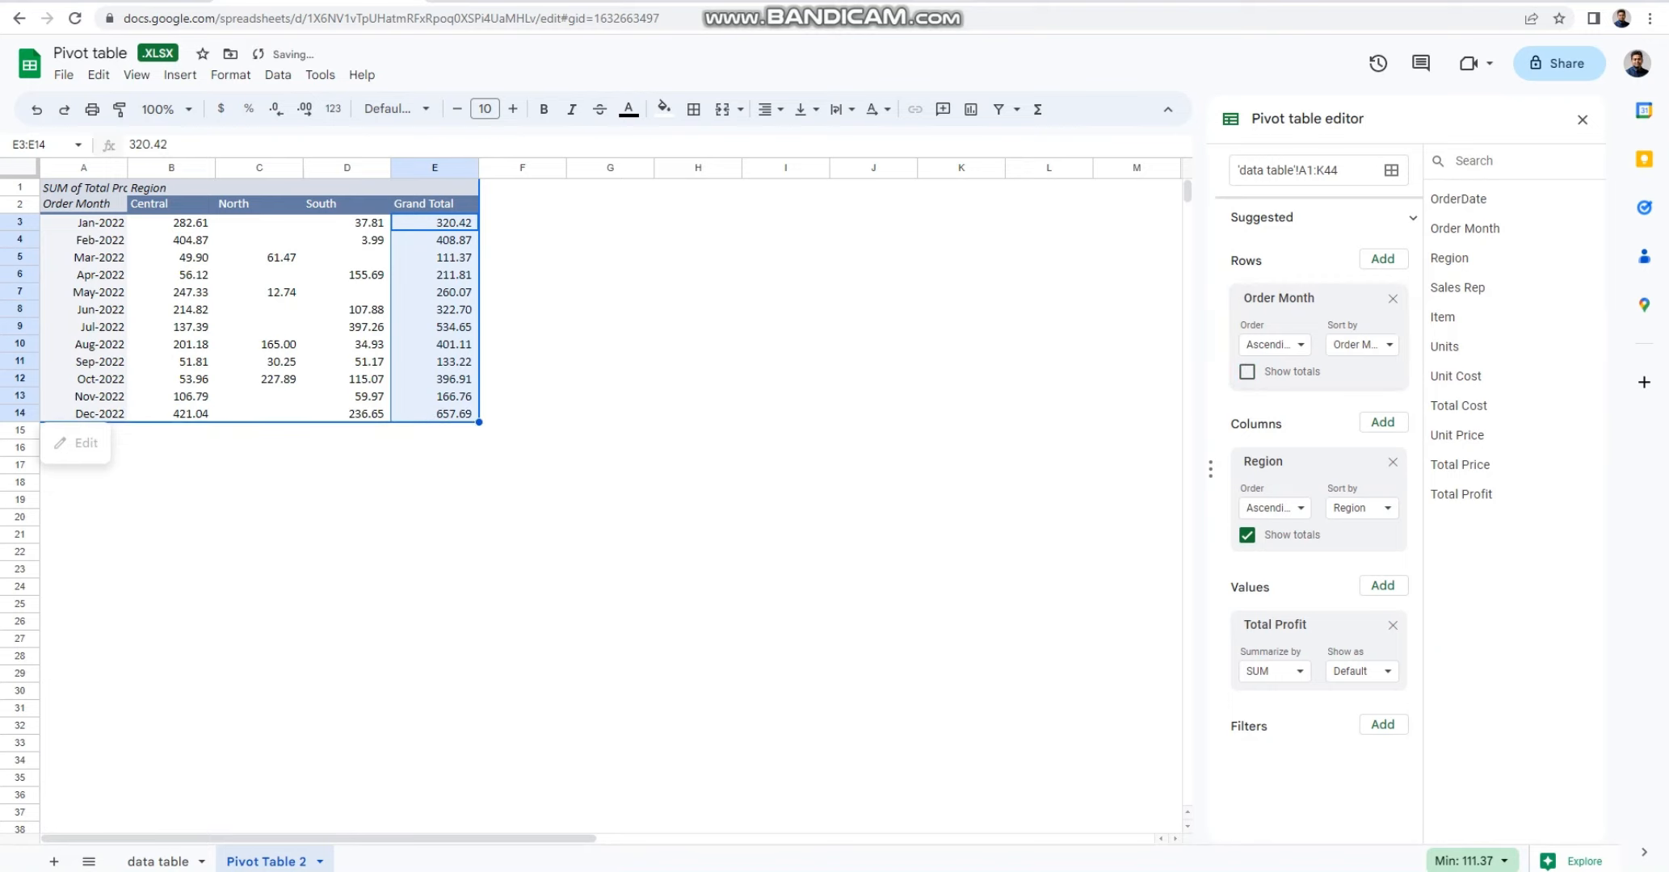
{"action": "left_click", "coordinate": [1247, 372]}
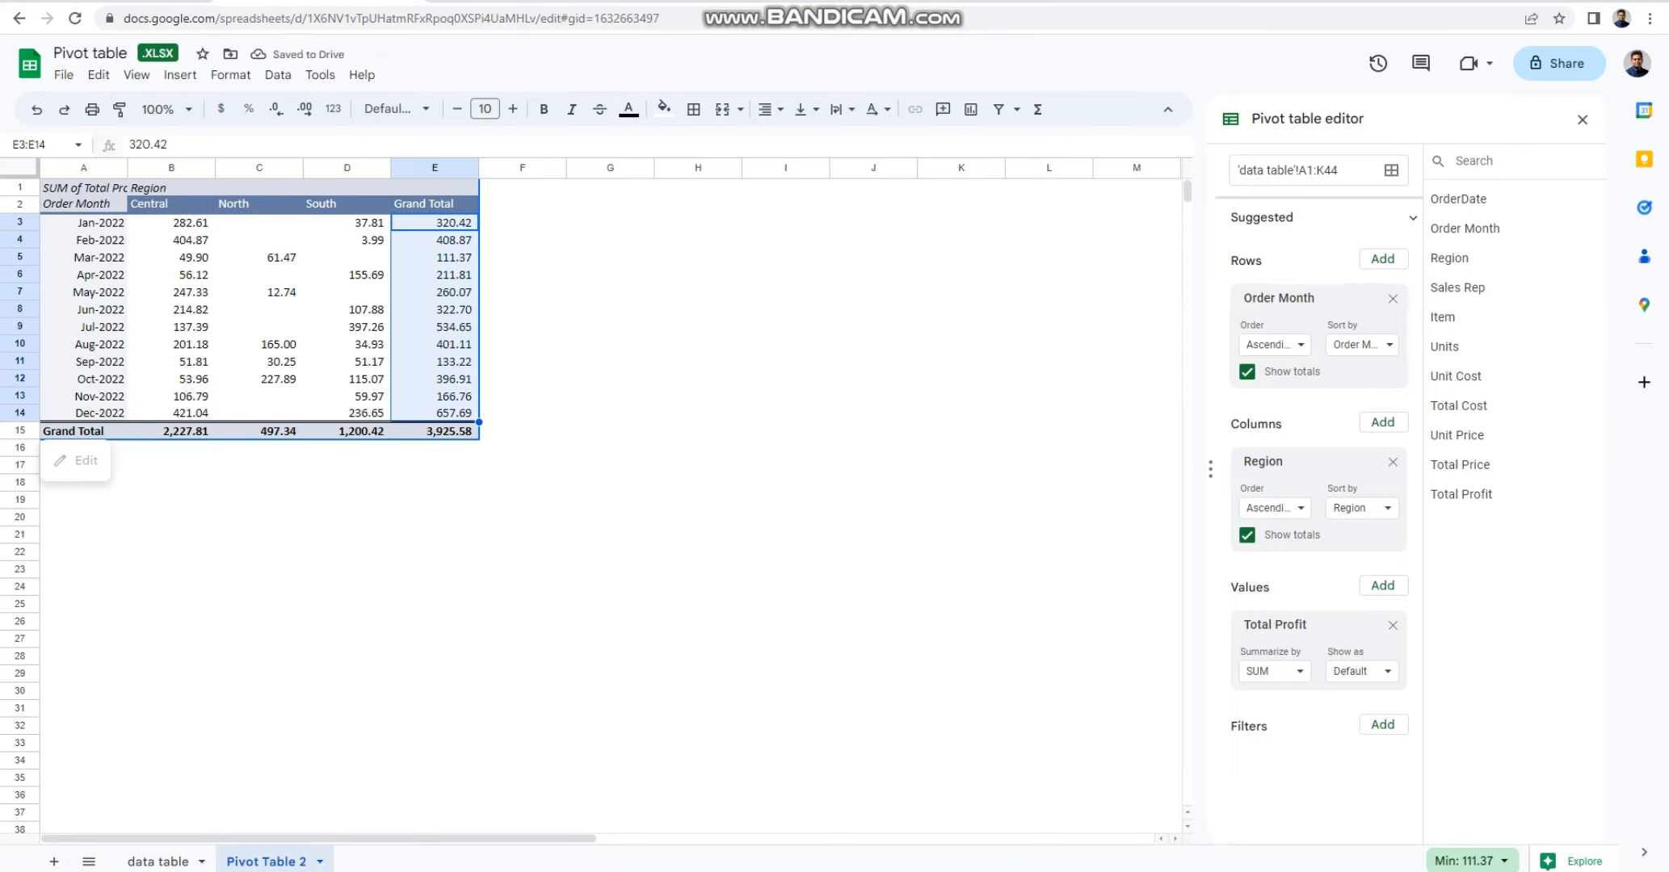
{"action": "left_click", "coordinate": [1247, 535]}
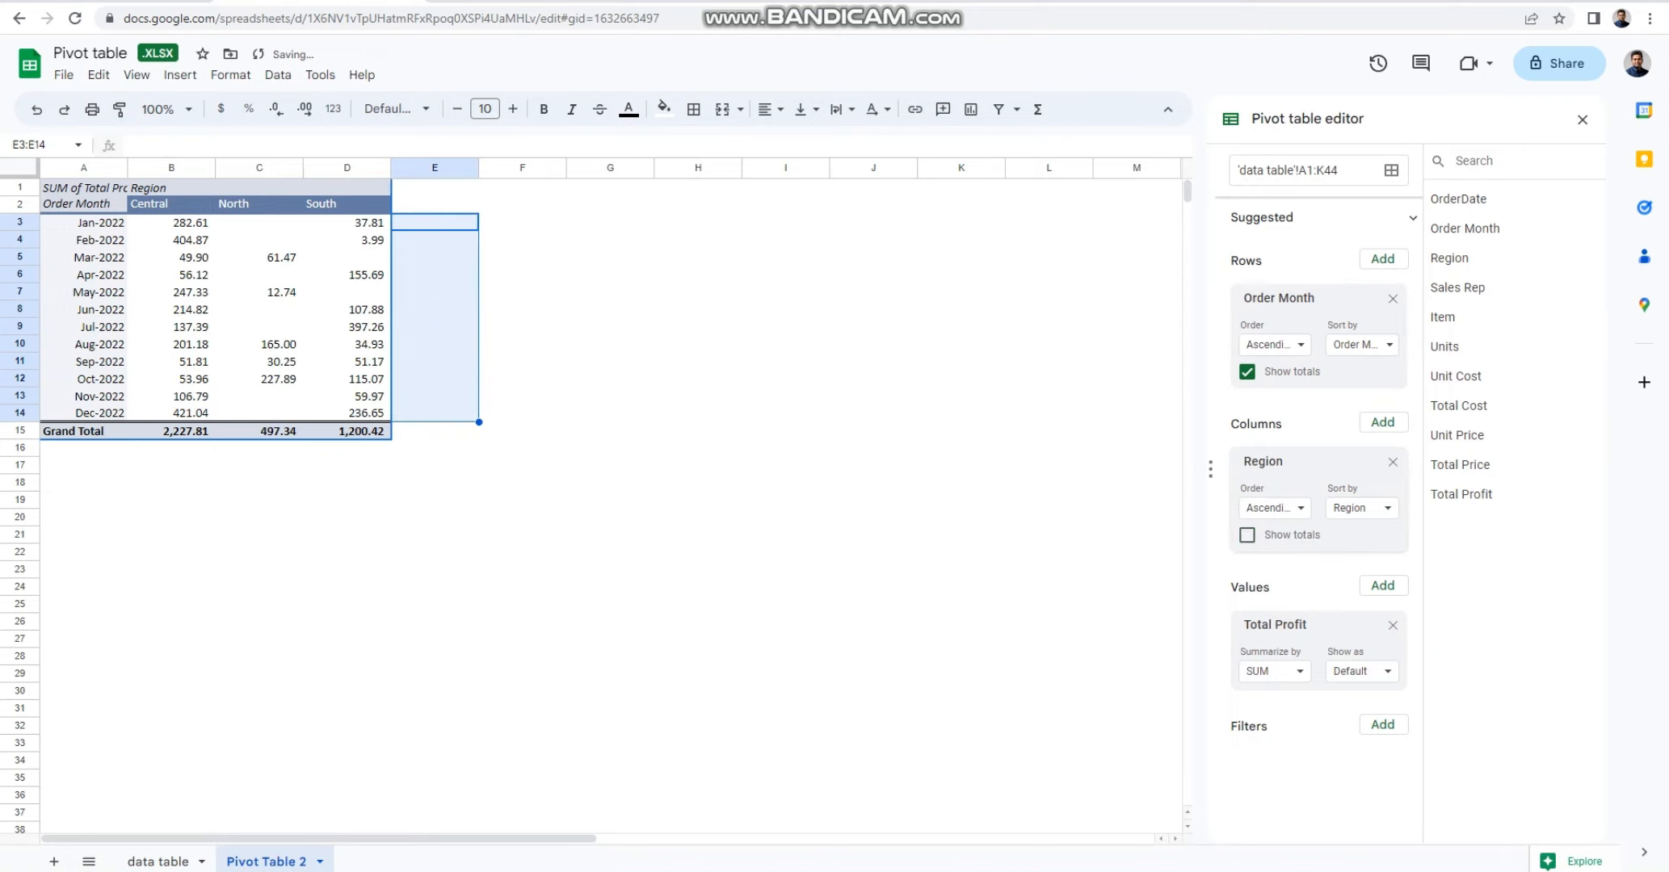
{"action": "left_click", "coordinate": [435, 362]}
{"action": "left_click_drag", "start_coordinate": [435, 222], "coordinate": [435, 413]}
{"action": "left_click", "coordinate": [1246, 535]}
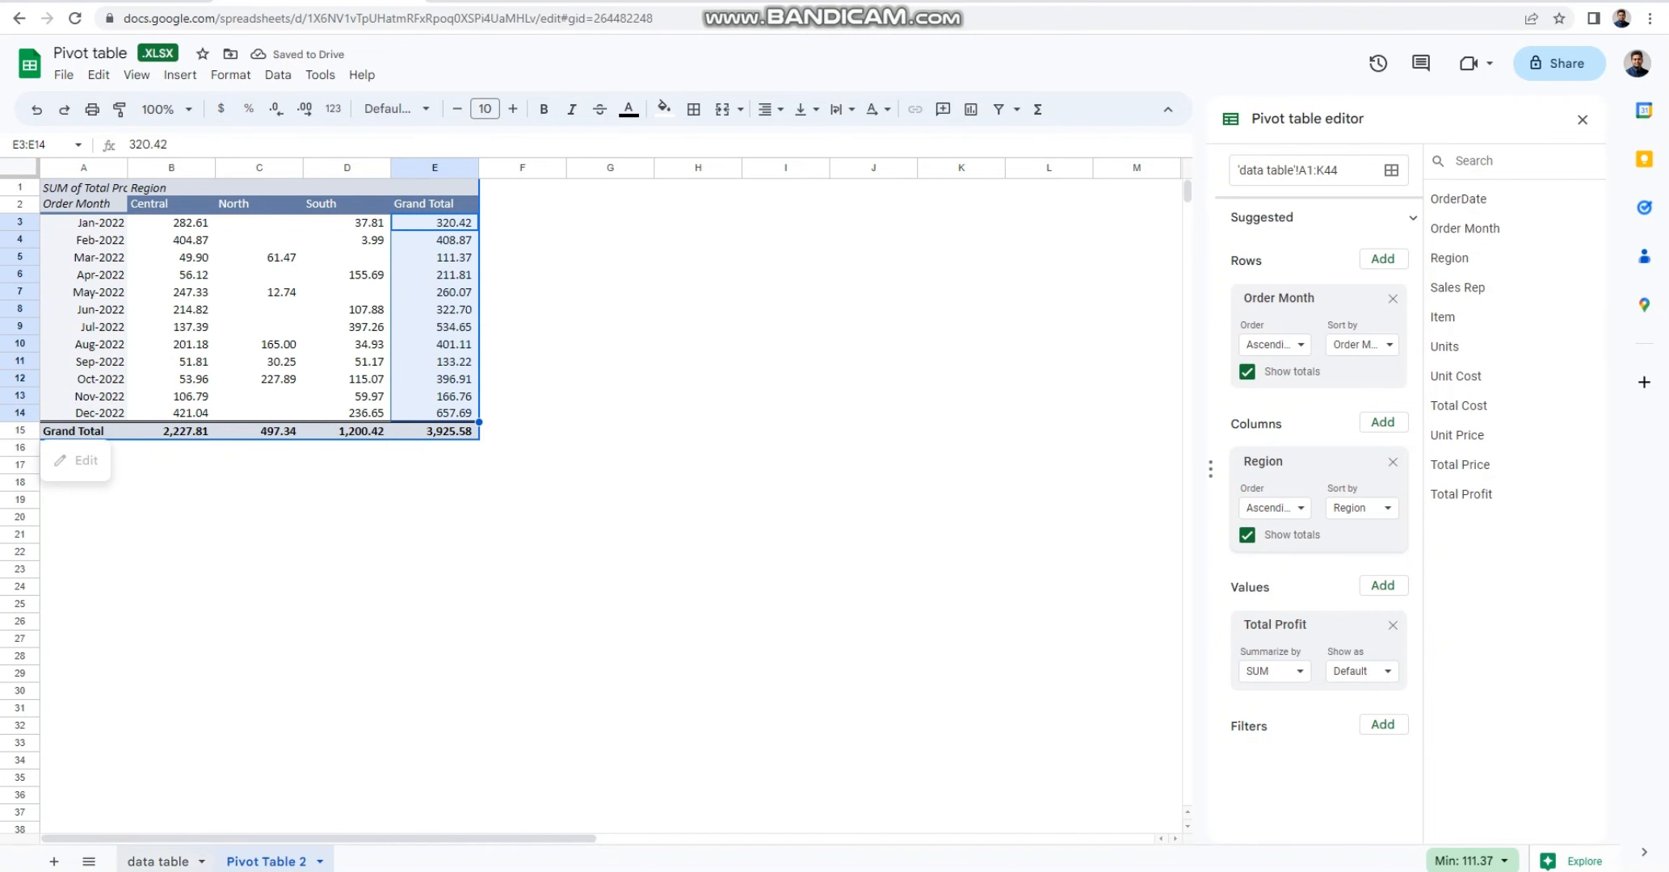
Check the Sales Rep column and the first rows from Order Month to Sales Rep in the data table, and return to Pivot Table 2
{"action": "left_click", "coordinate": [158, 861]}
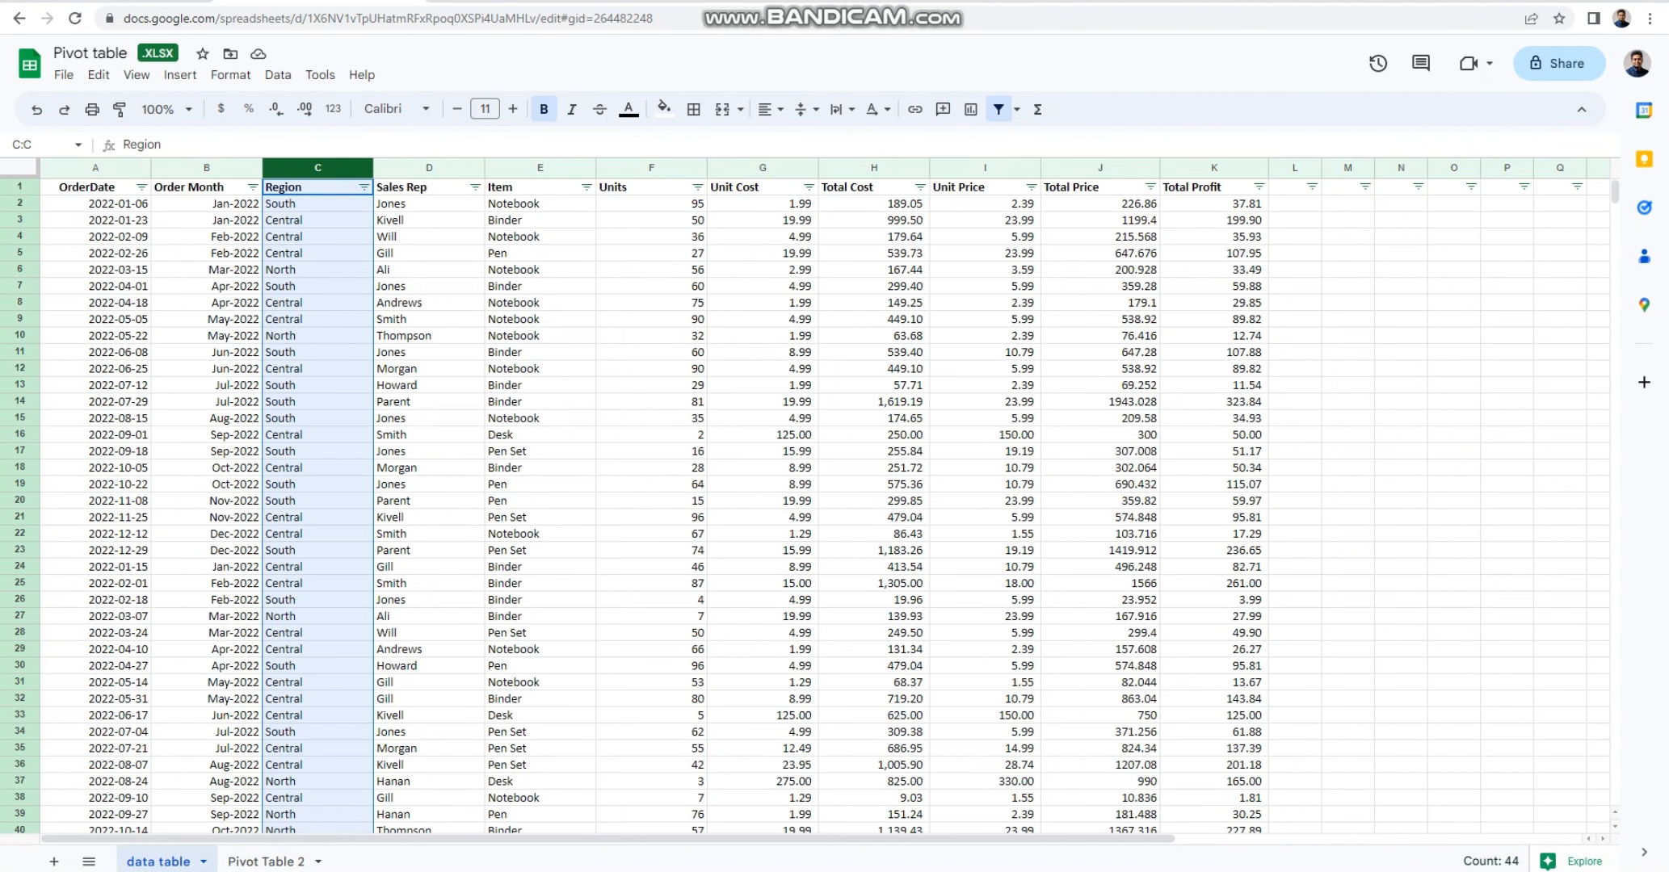
{"action": "left_click", "coordinate": [429, 169]}
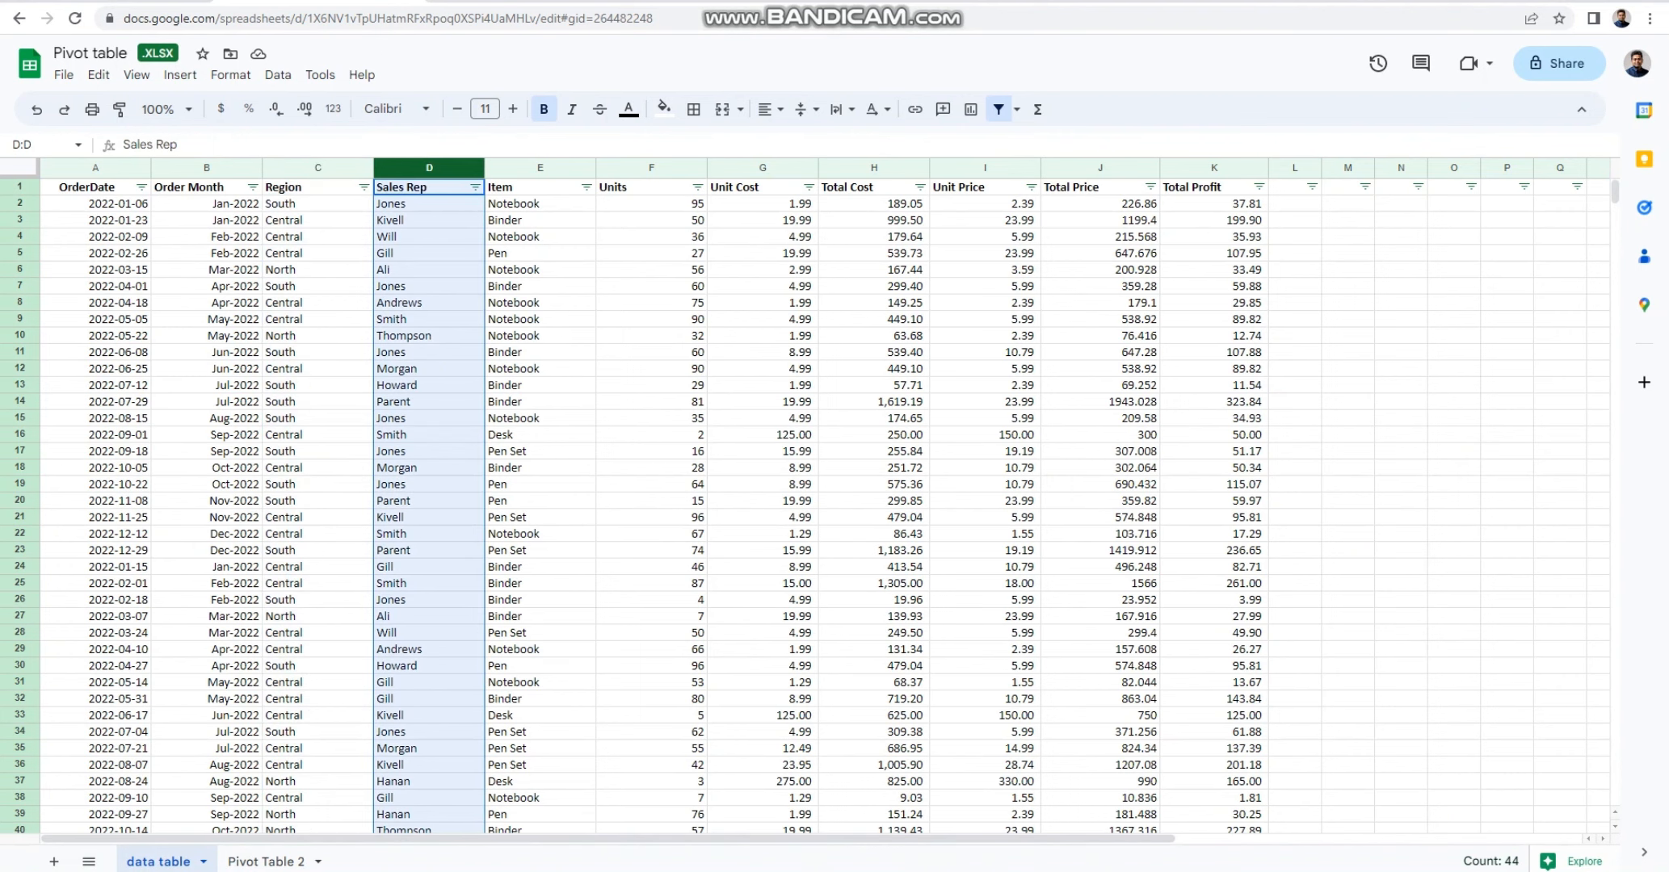
{"action": "left_click_drag", "start_coordinate": [429, 204], "coordinate": [429, 271]}
{"action": "left_click_drag", "start_coordinate": [207, 204], "coordinate": [429, 270]}
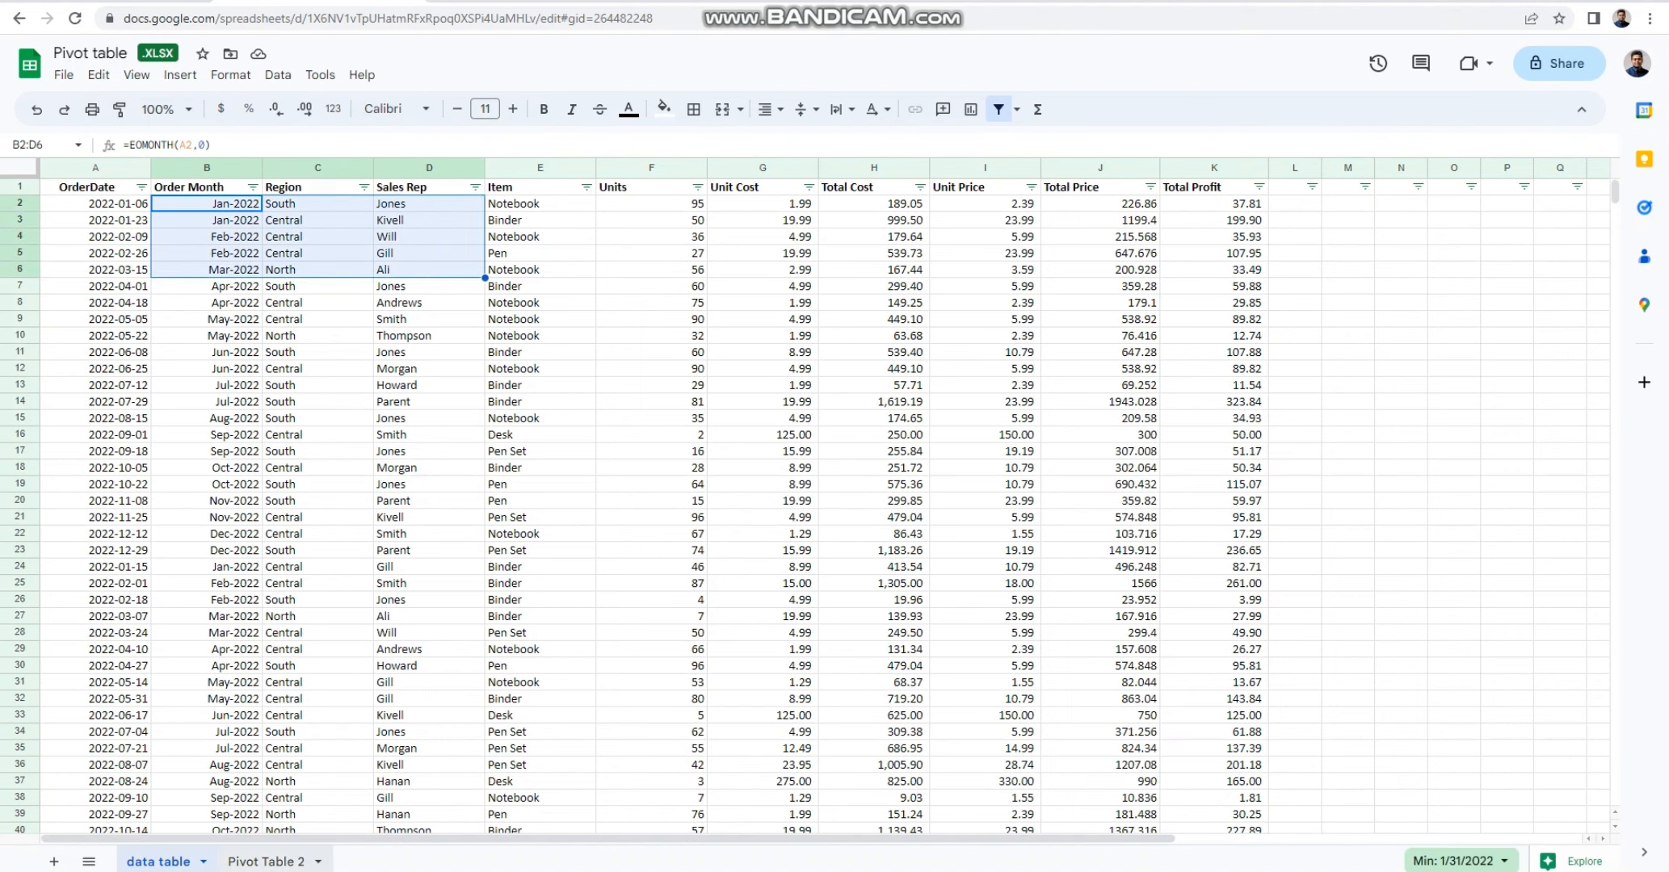
{"action": "left_click", "coordinate": [266, 862]}
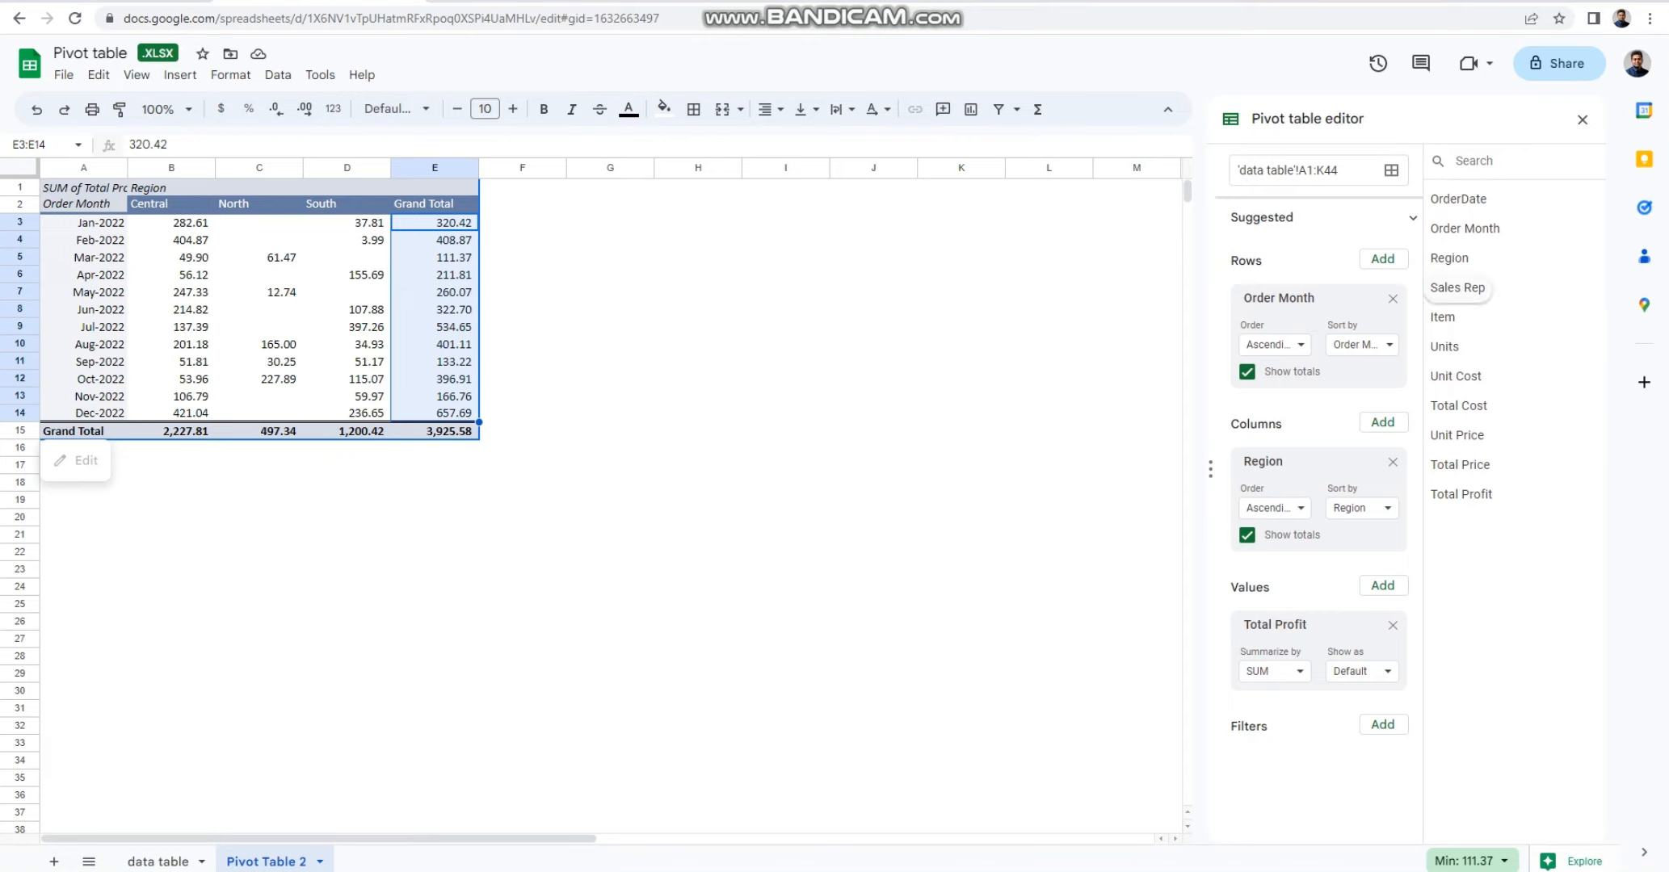
Add Sales Rep as a pivot table filter and show only the second sales rep in the list
{"action": "left_click_drag", "start_coordinate": [1457, 287], "coordinate": [1289, 760]}
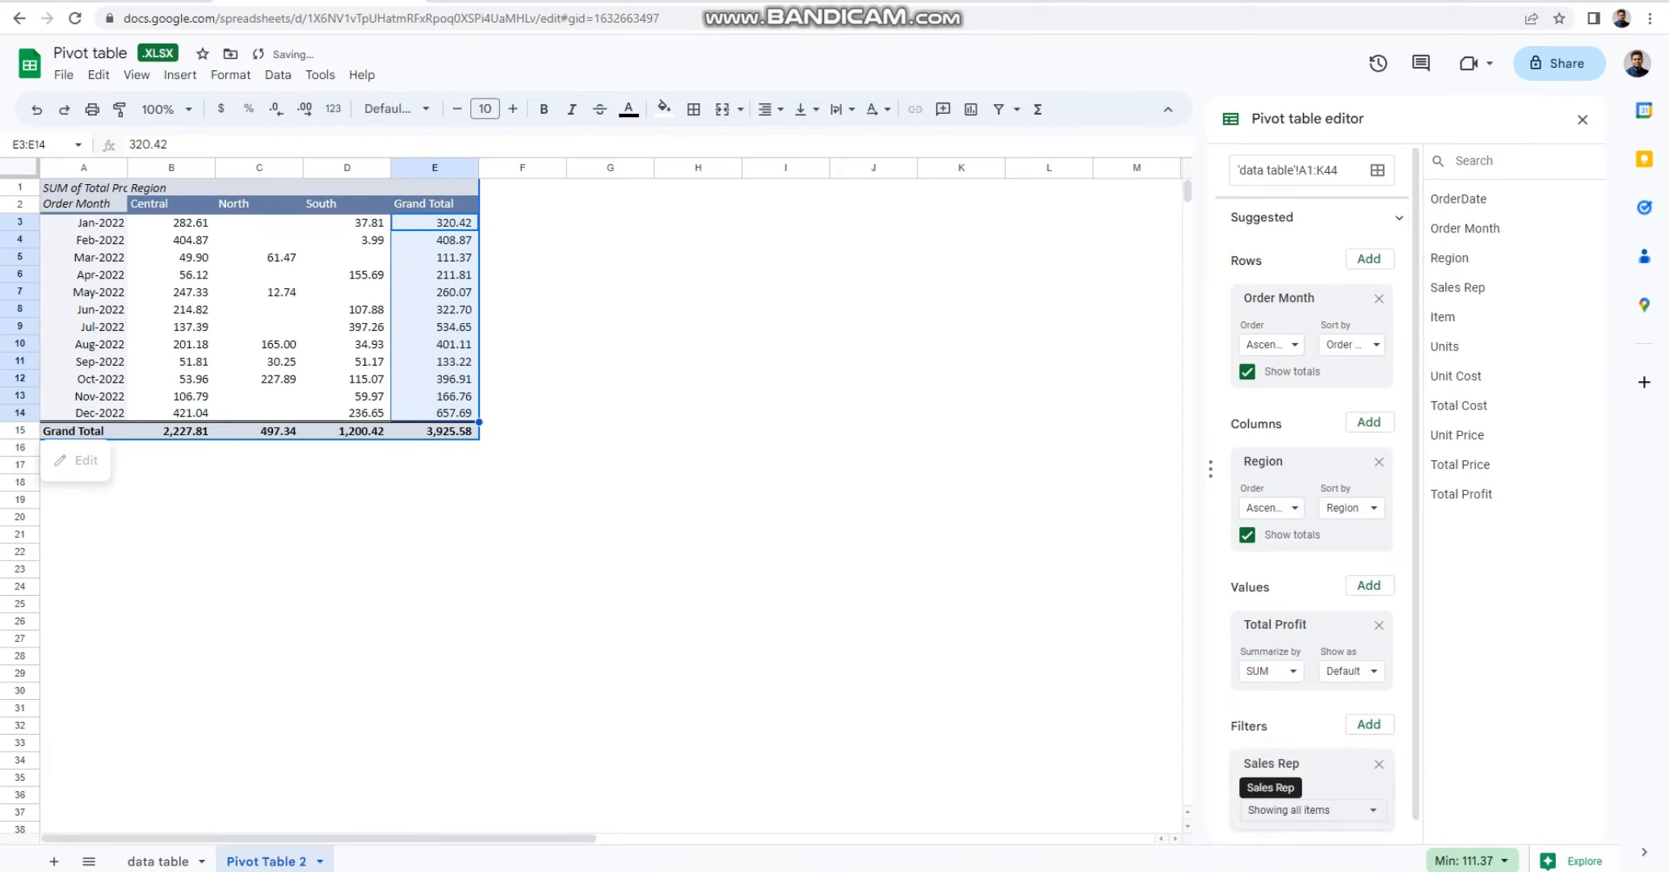
{"action": "left_click", "coordinate": [1308, 811]}
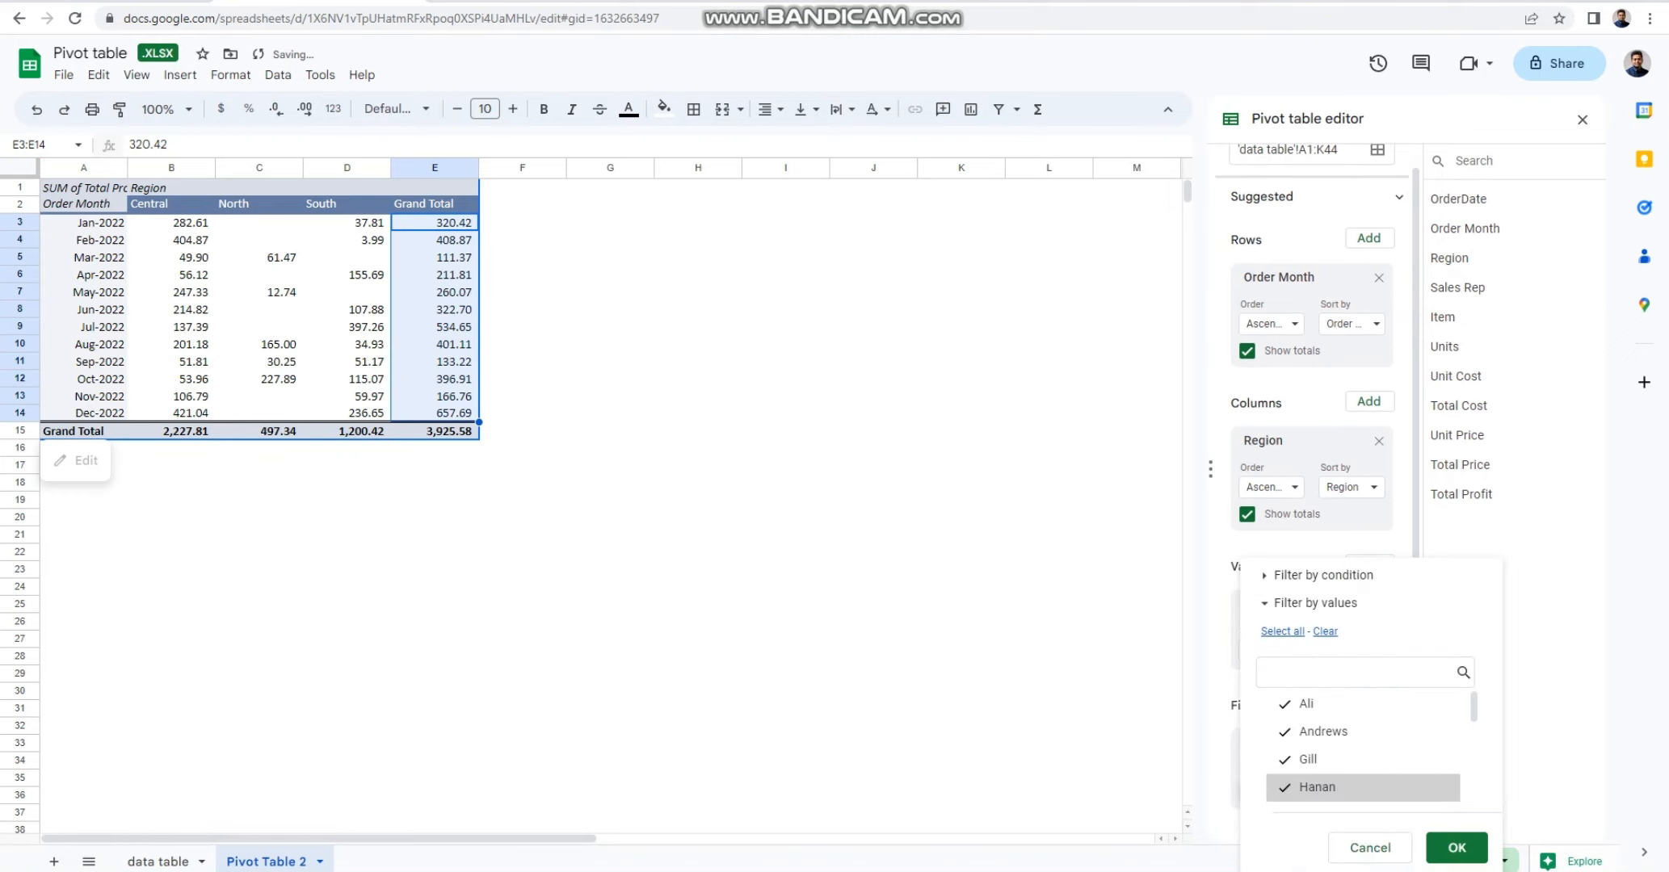
{"action": "left_click", "coordinate": [1324, 631]}
{"action": "left_click", "coordinate": [1325, 732]}
{"action": "left_click", "coordinate": [1457, 847]}
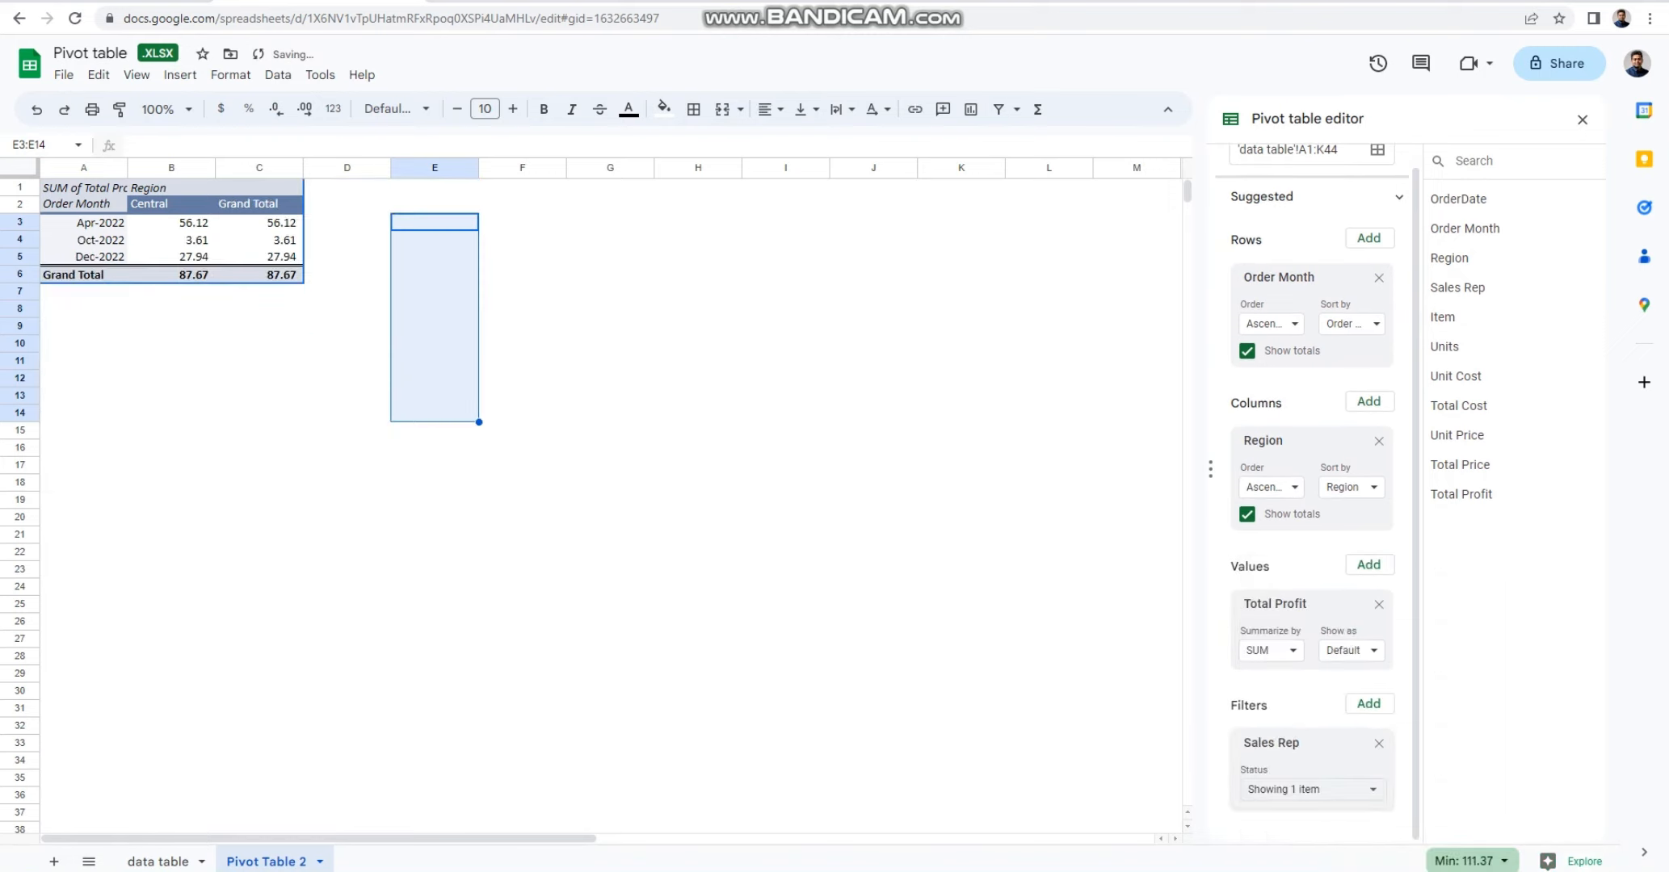
Fit column A's width to its contents and review the filtered months with their Central and Grand Total profit
{"action": "left_click_drag", "start_coordinate": [81, 222], "coordinate": [266, 222]}
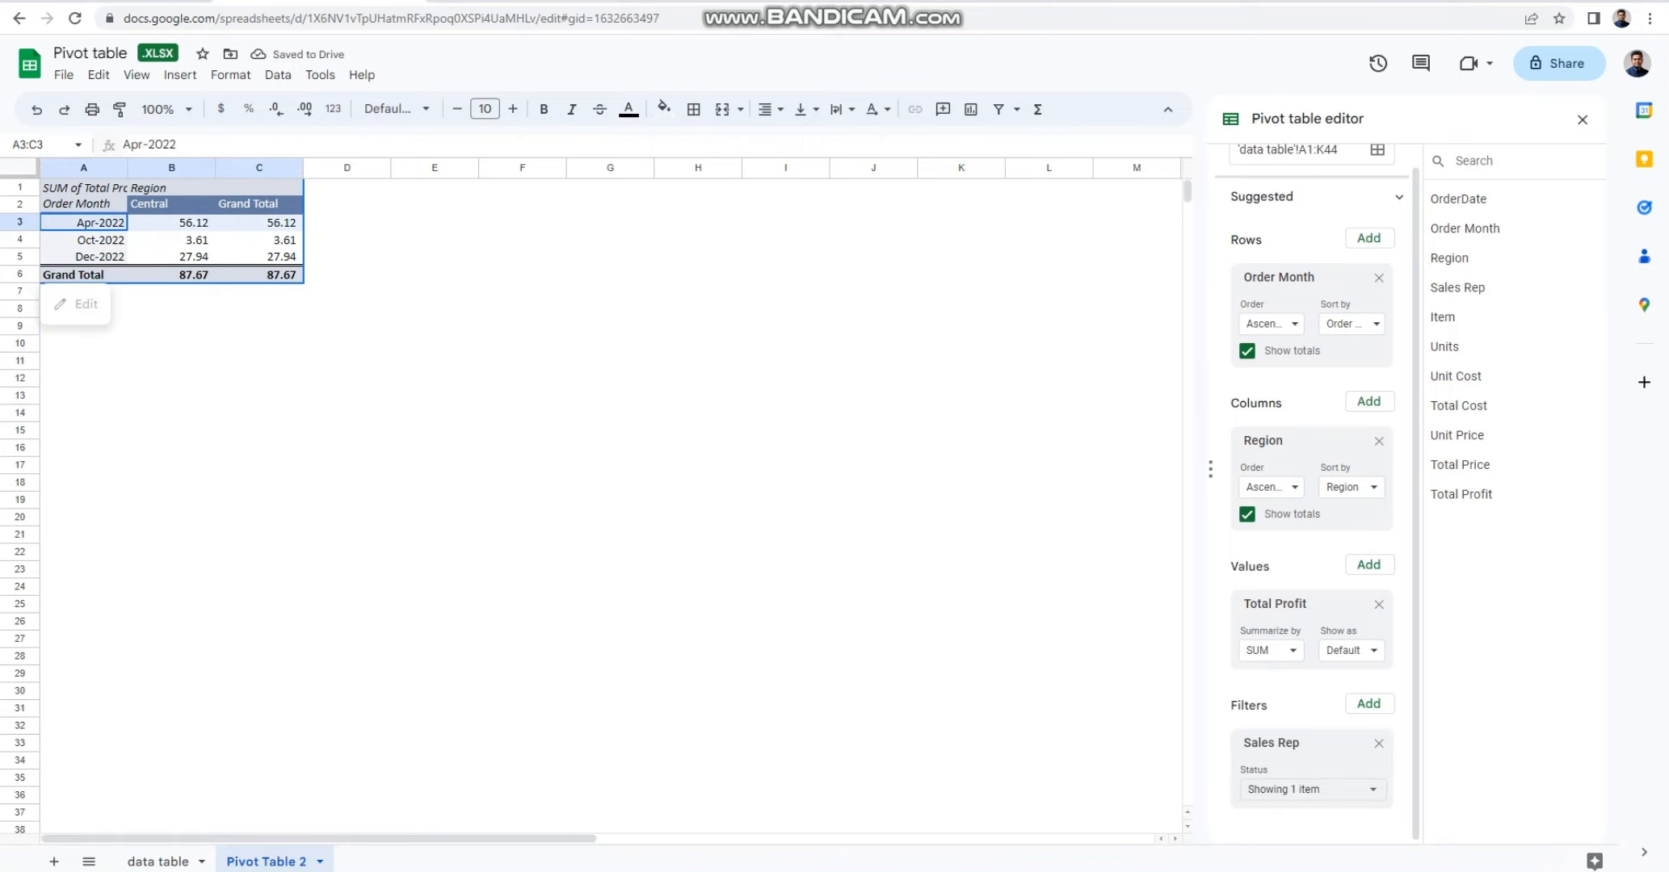
{"action": "double_click", "coordinate": [126, 167]}
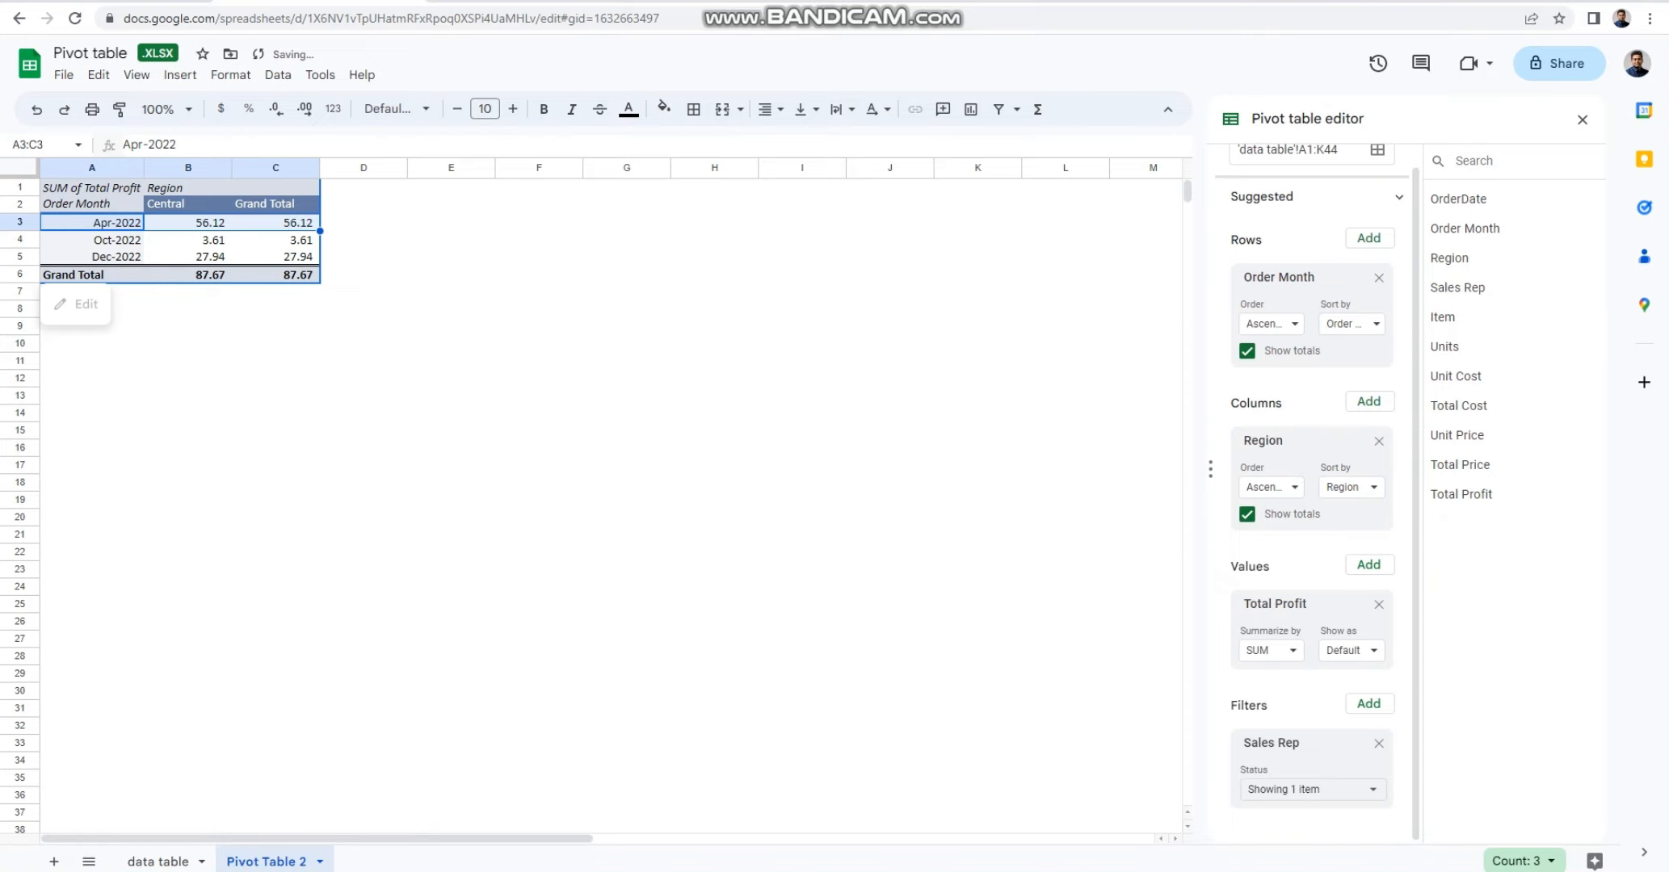
{"action": "left_click", "coordinate": [89, 204]}
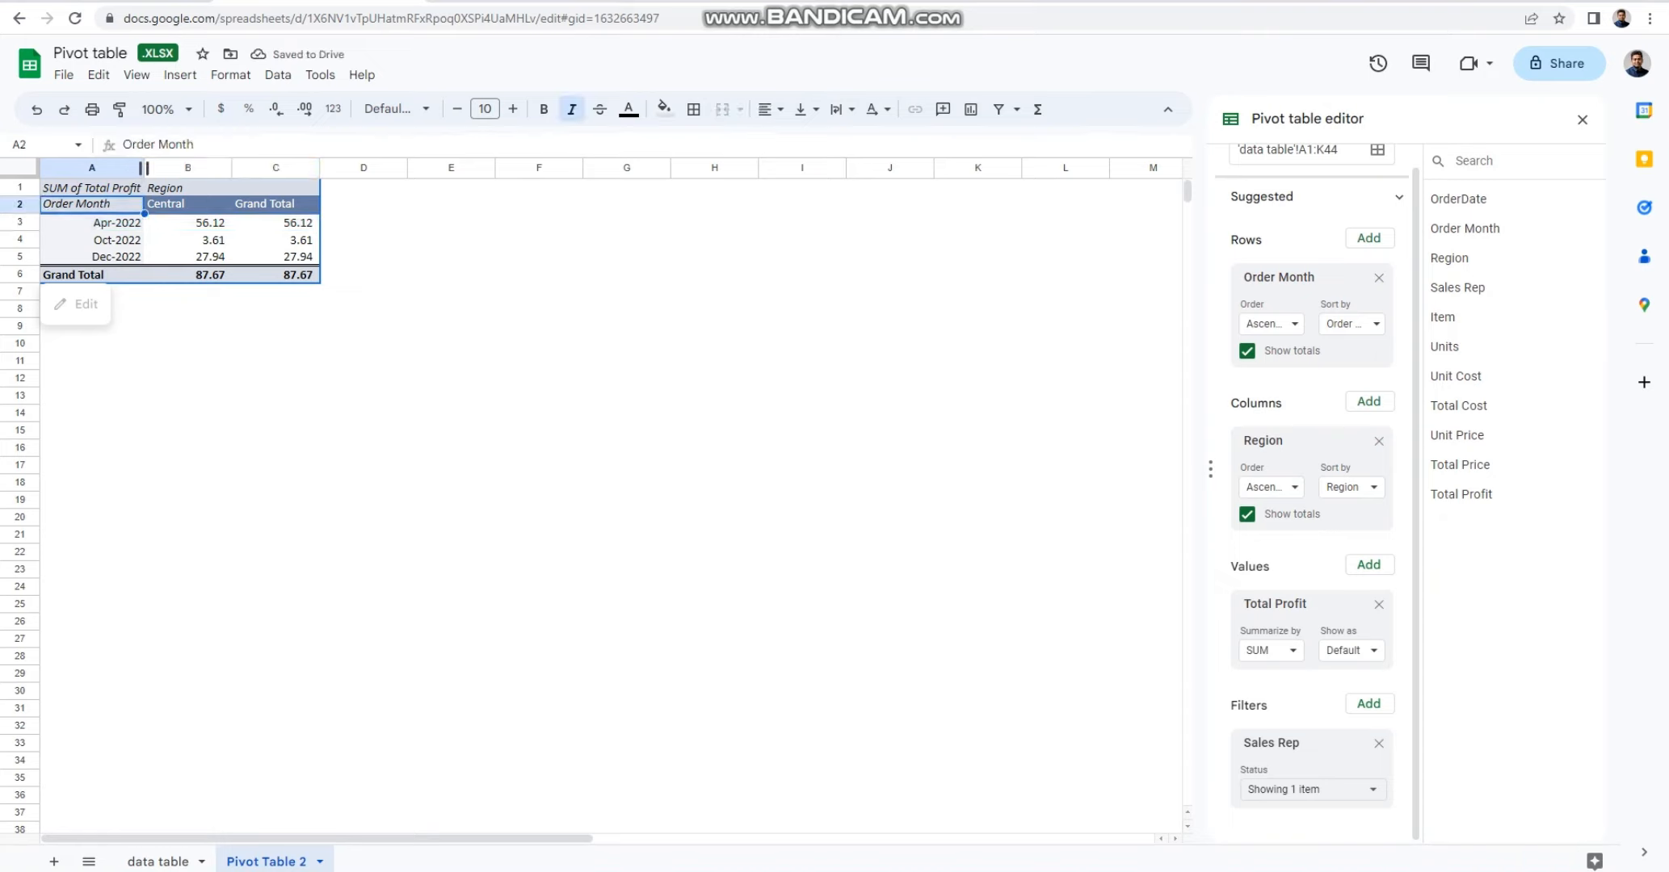
{"action": "left_click", "coordinate": [187, 223]}
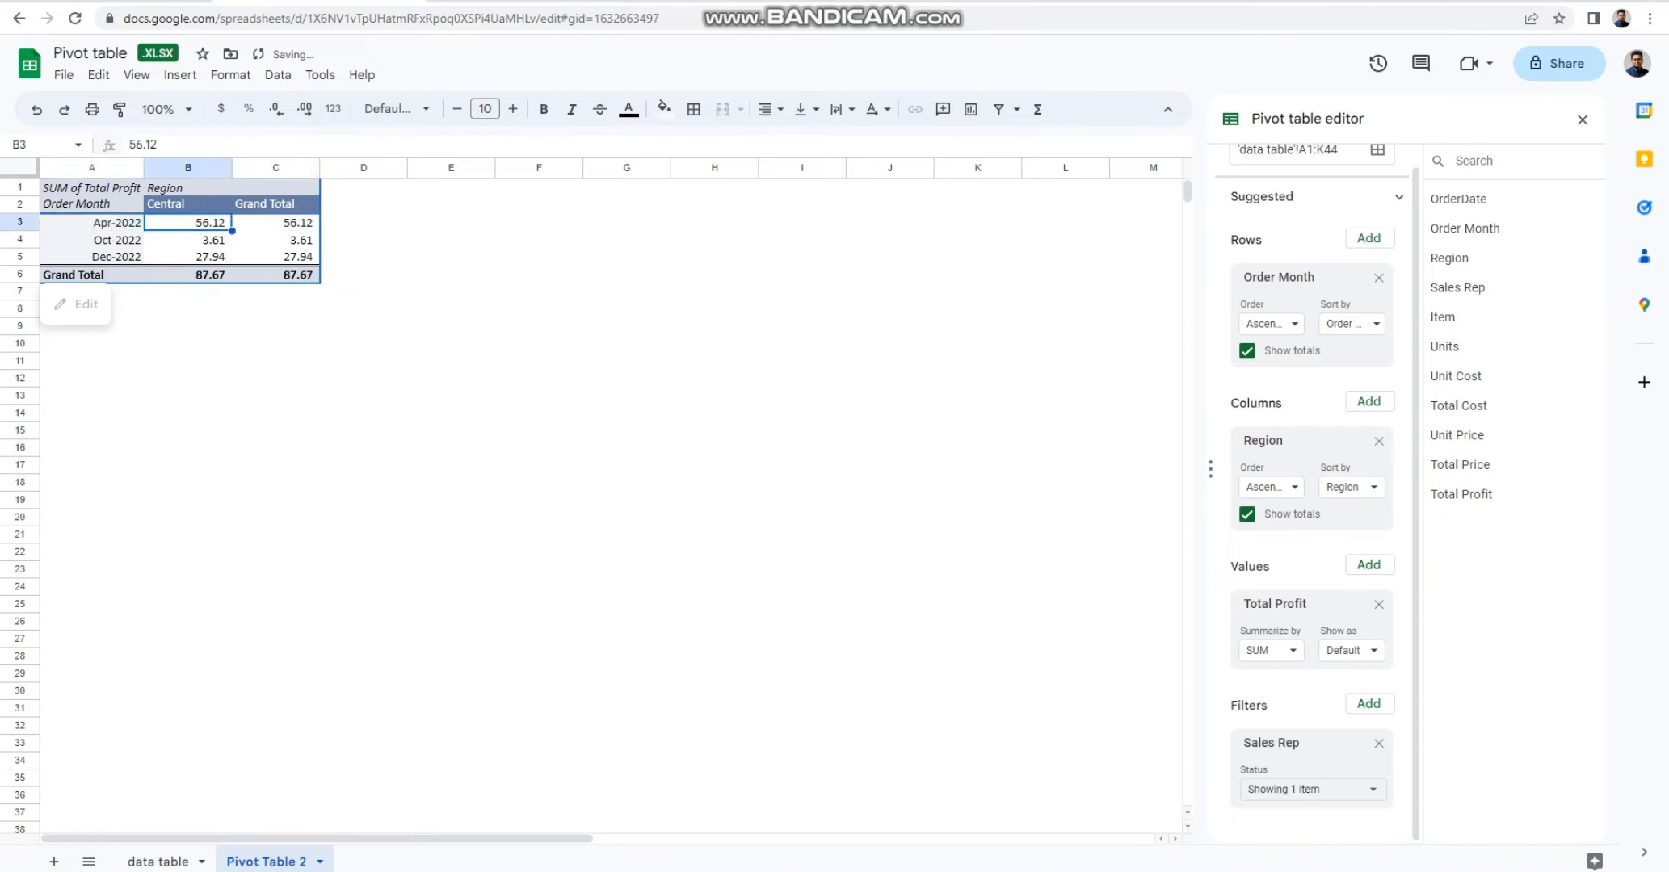
{"action": "left_click_drag", "start_coordinate": [188, 204], "coordinate": [276, 205]}
{"action": "left_click_drag", "start_coordinate": [92, 223], "coordinate": [276, 257]}
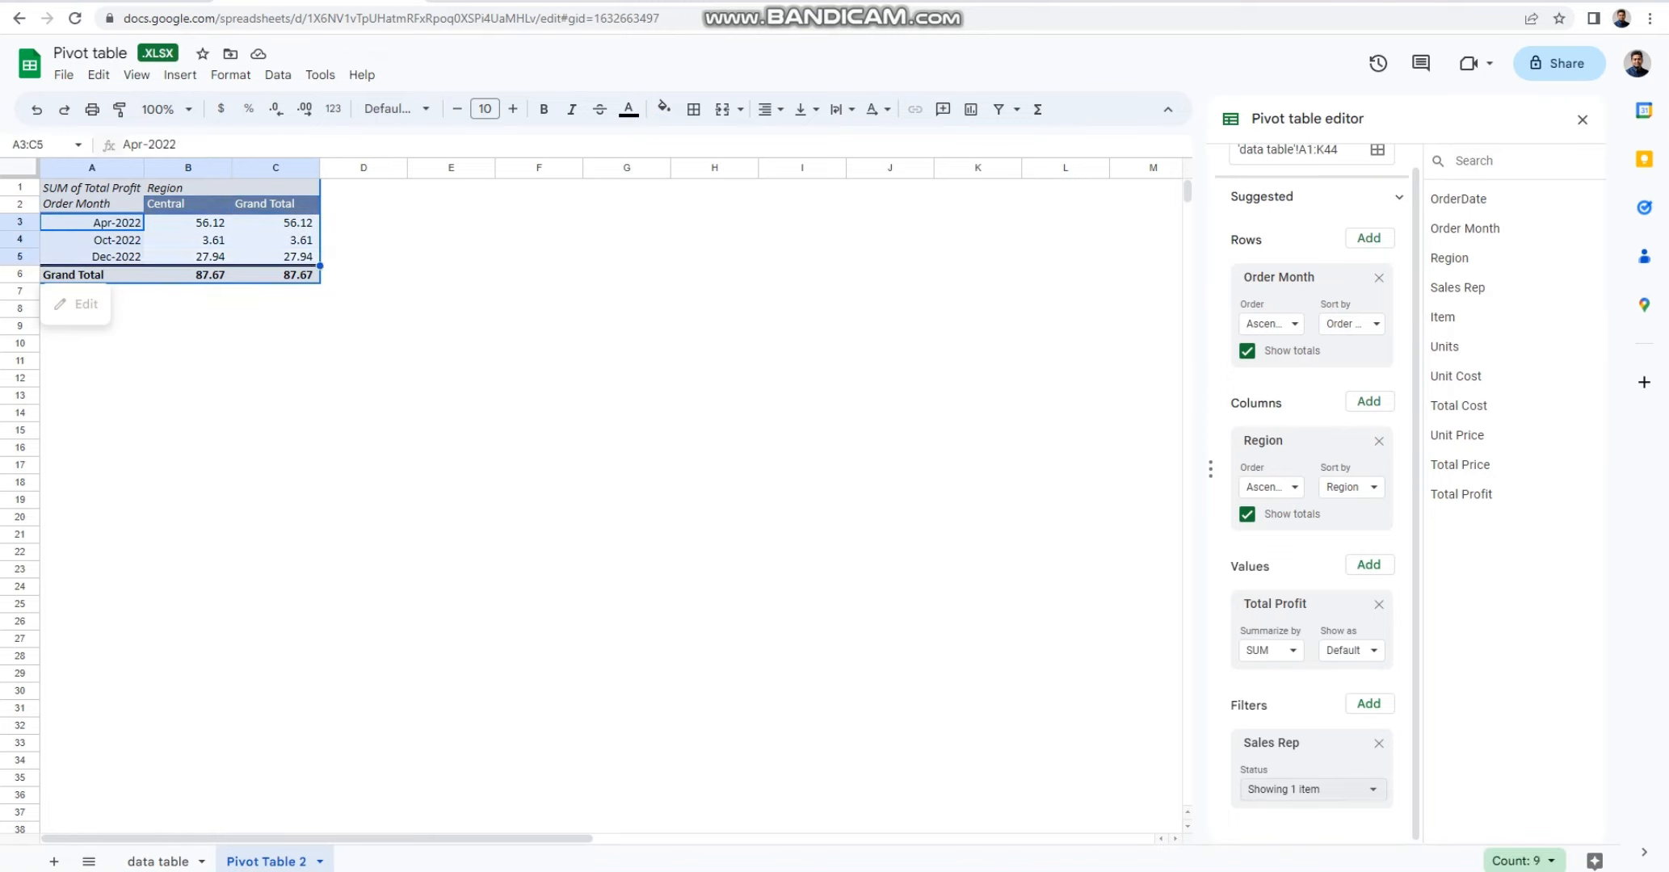
Change the Sales Rep filter to show only the fifth sales rep in the list
{"action": "left_click", "coordinate": [1309, 789]}
{"action": "scroll", "coordinate": [1325, 785], "scroll_direction": "down", "scroll_amount": 1}
{"action": "scroll", "coordinate": [1325, 785], "scroll_direction": "up", "scroll_amount": 1}
{"action": "left_click", "coordinate": [1324, 732]}
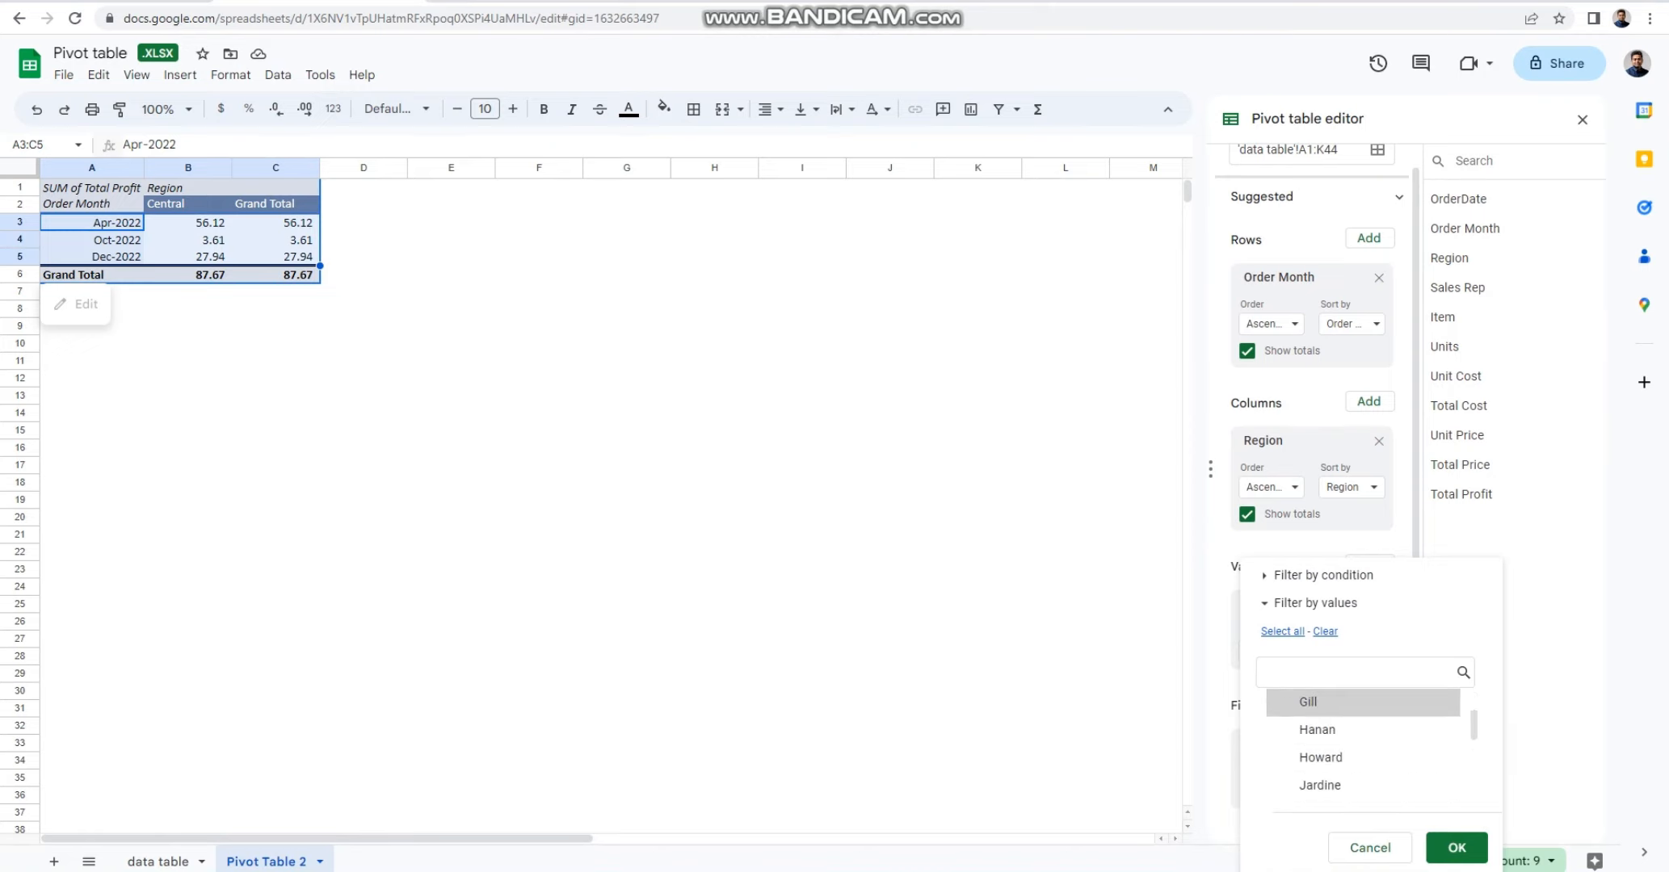
{"action": "scroll", "coordinate": [1325, 755], "scroll_direction": "down", "scroll_amount": 1}
{"action": "left_click", "coordinate": [1321, 728]}
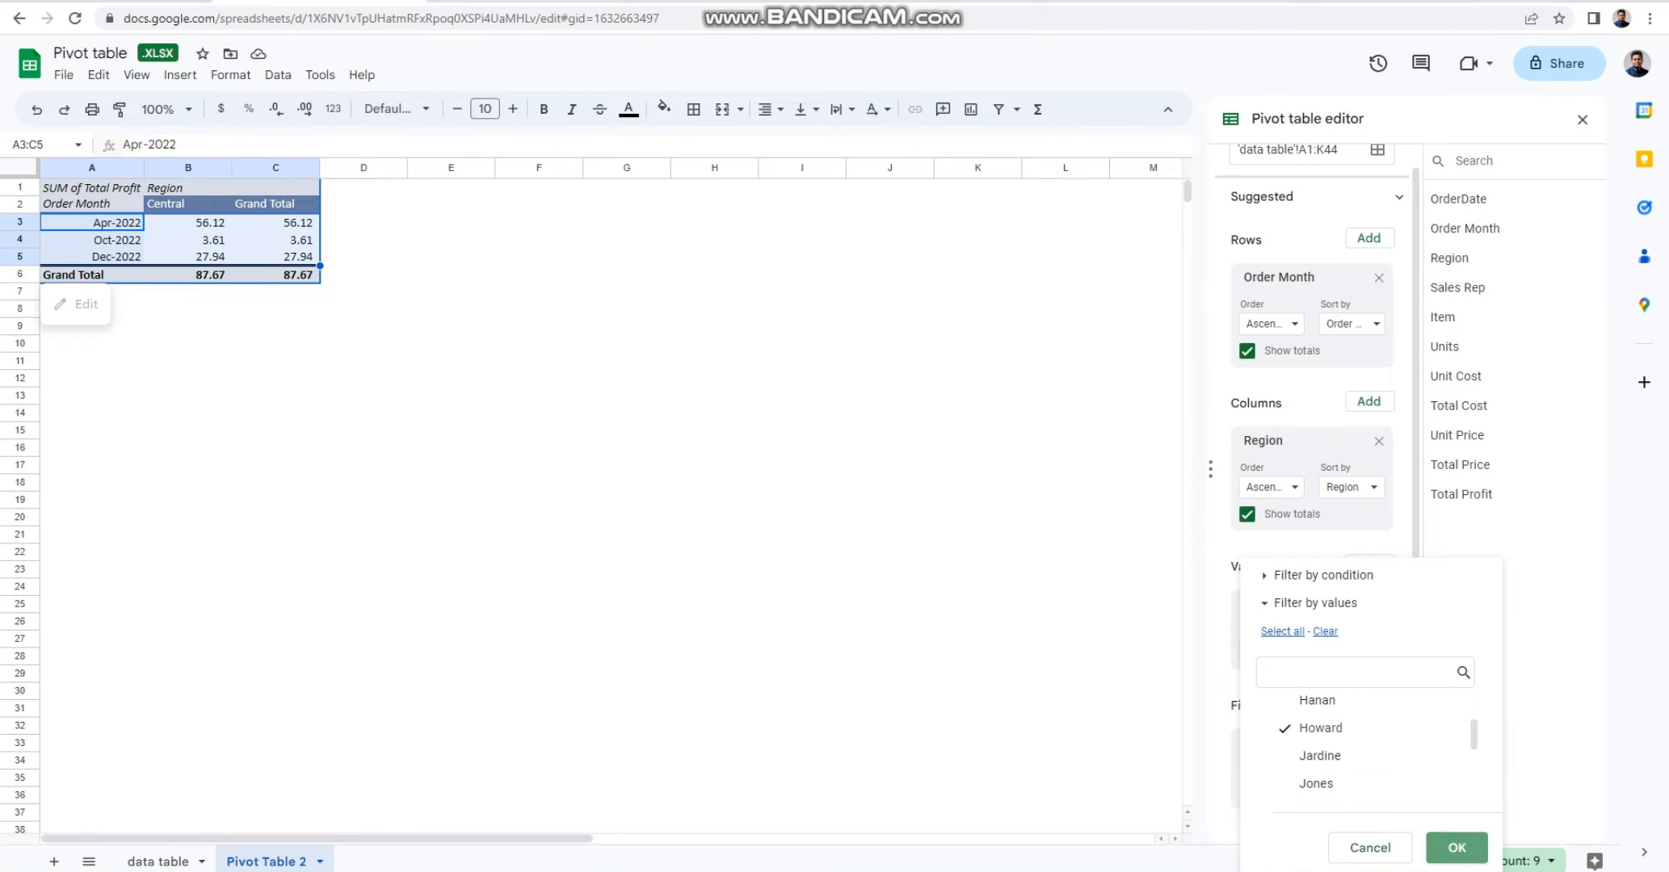
{"action": "left_click", "coordinate": [1457, 848]}
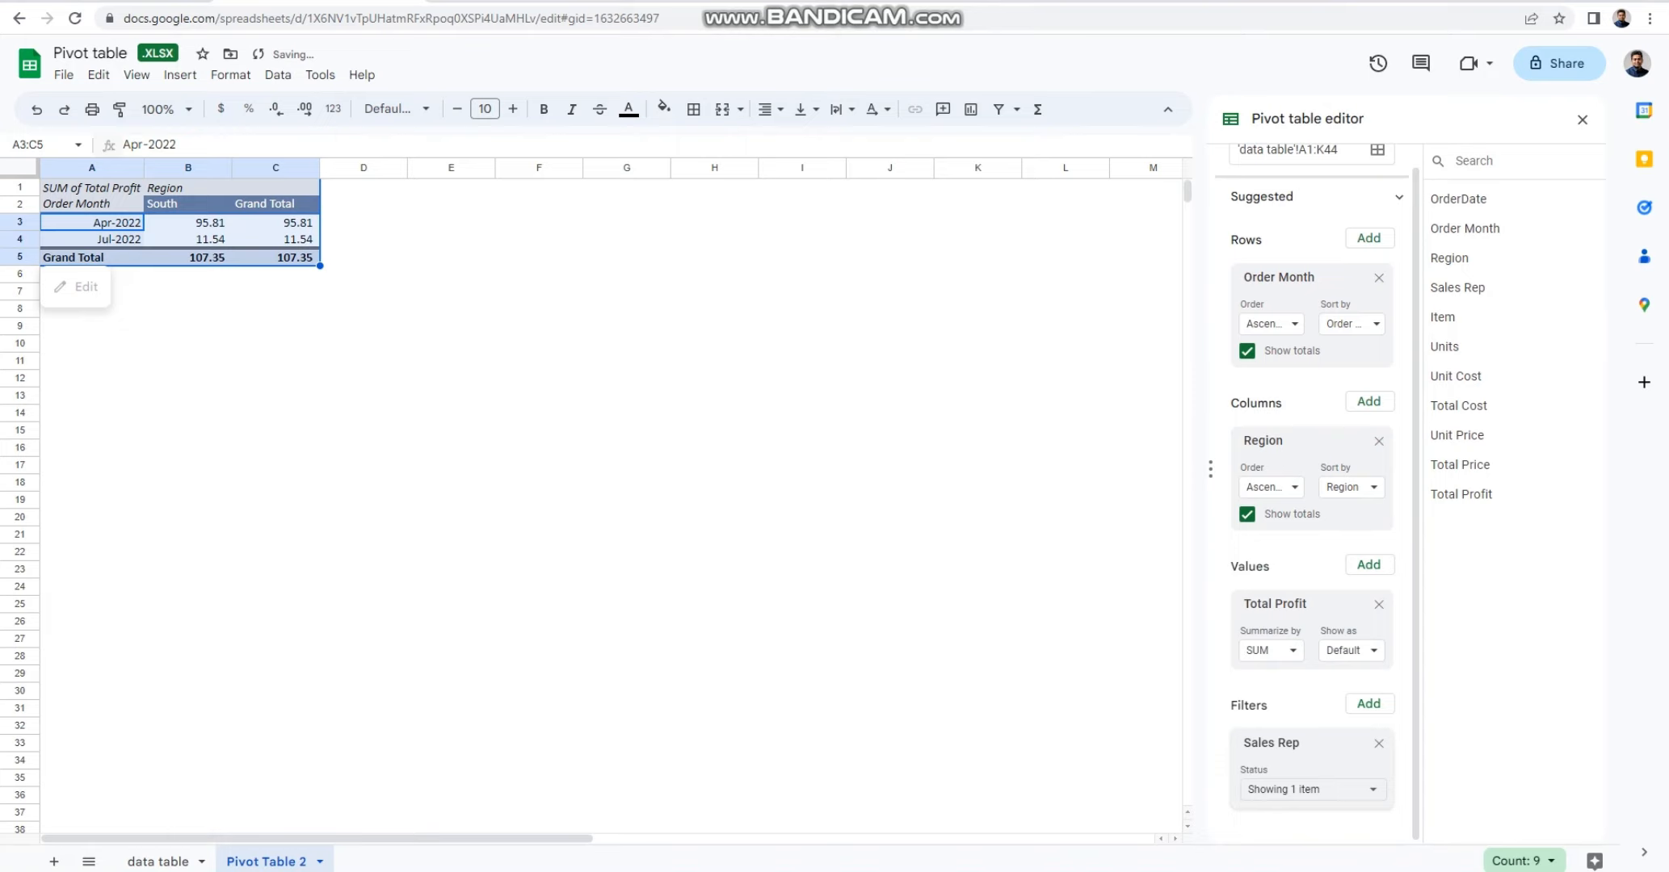
Reset the Sales Rep filter to include all reps and review the first order month and the region headings
{"action": "left_click", "coordinate": [1313, 790]}
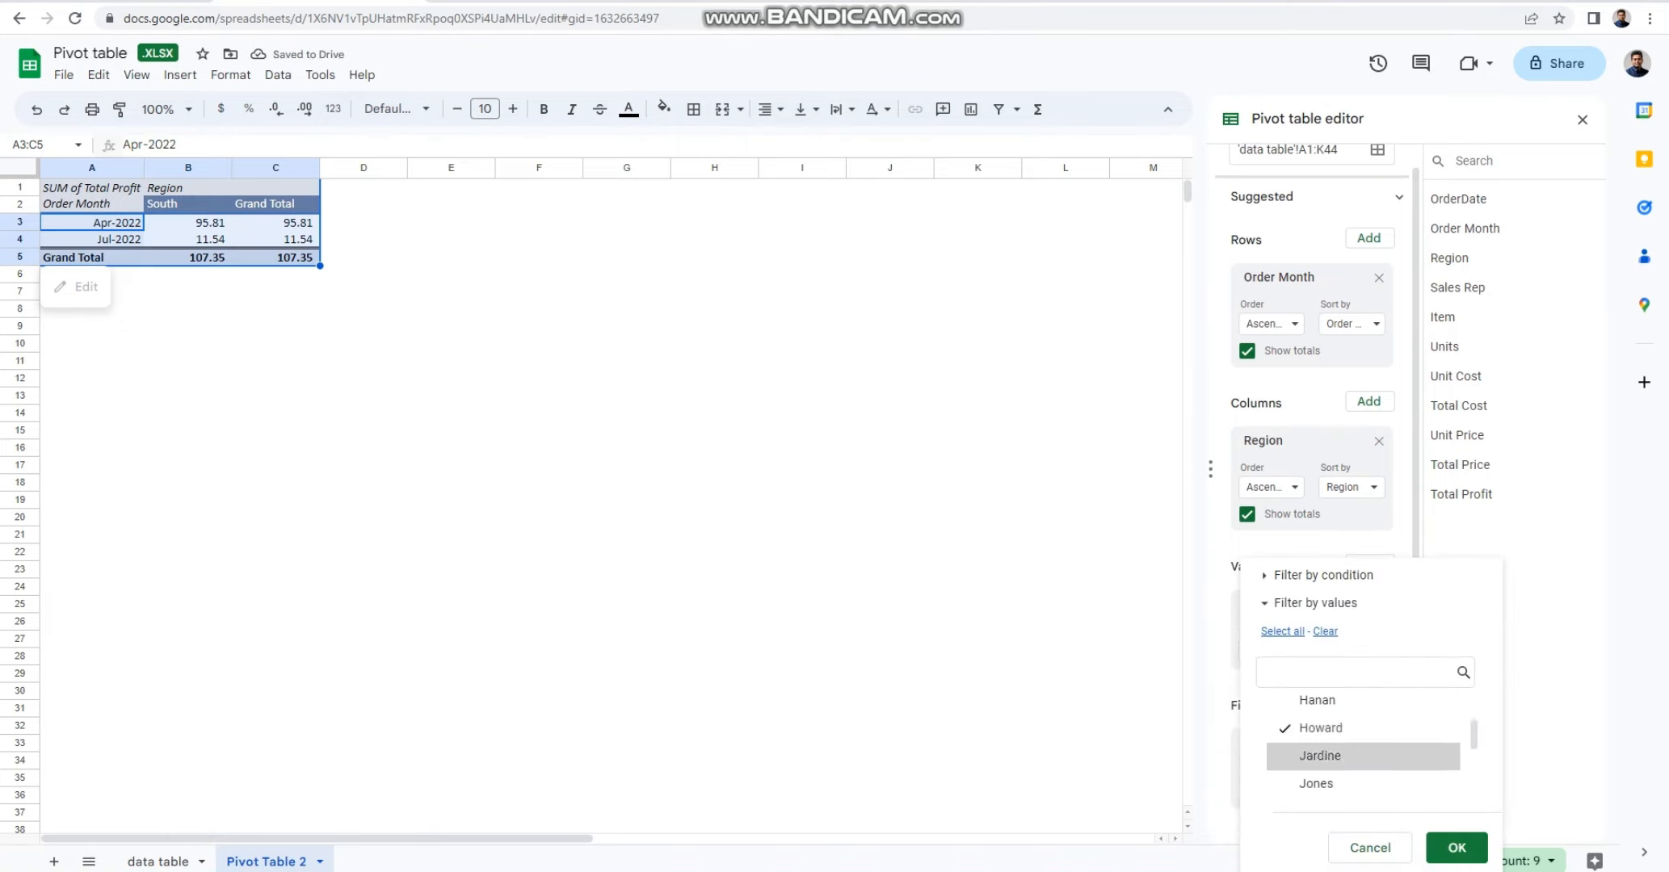
{"action": "scroll", "coordinate": [1317, 709], "scroll_direction": "up", "scroll_amount": 1}
{"action": "left_click", "coordinate": [1283, 632]}
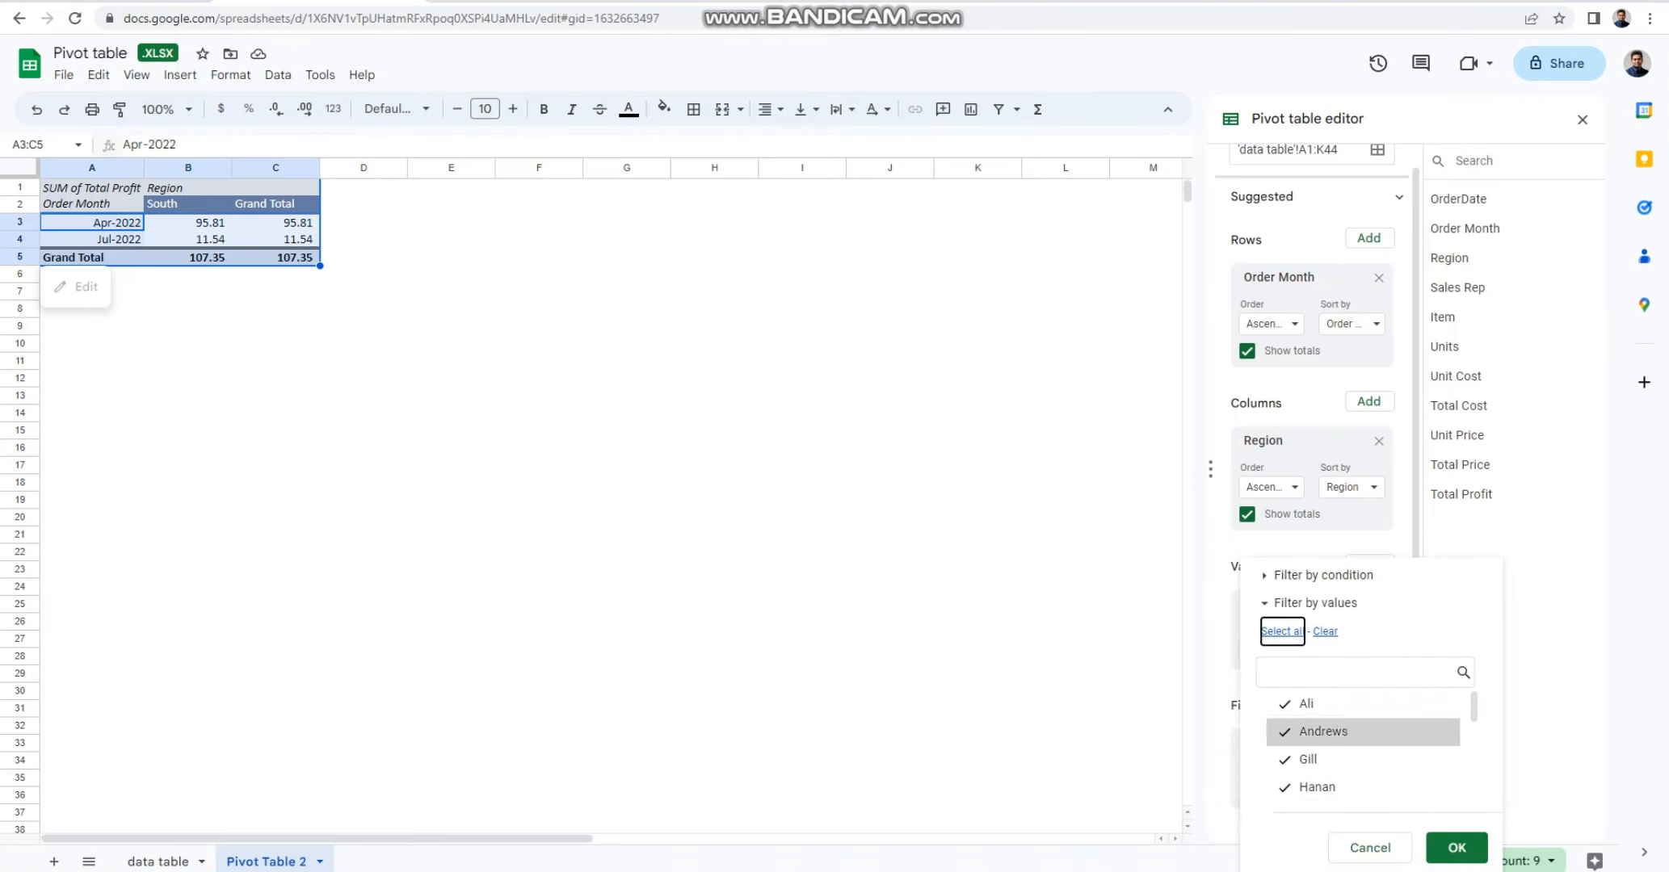
{"action": "left_click", "coordinate": [1457, 848]}
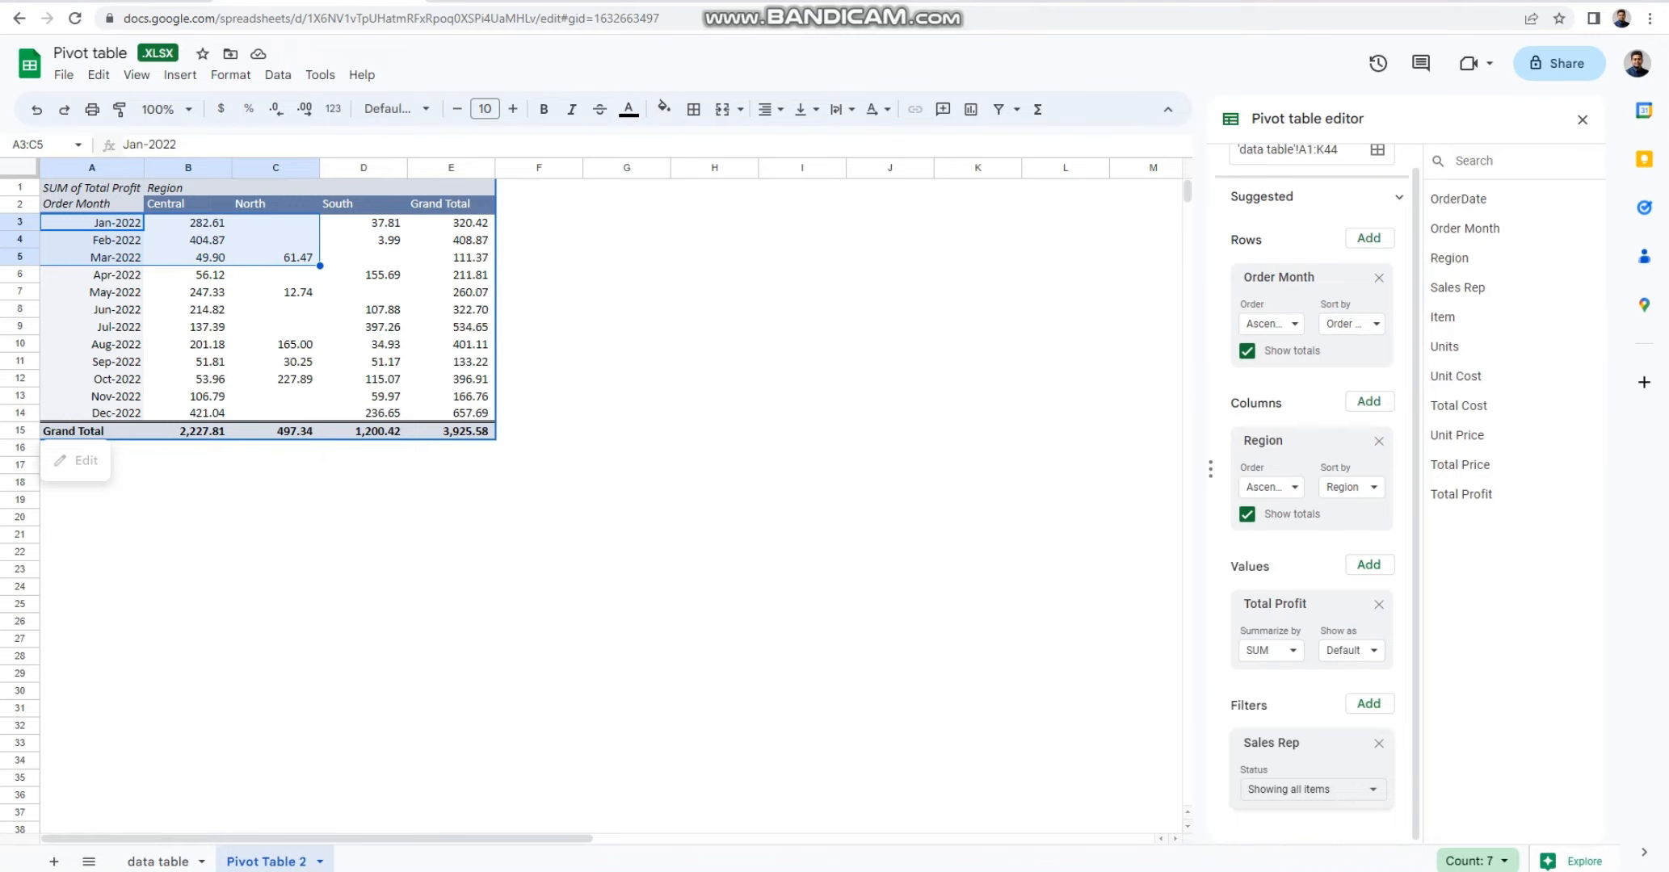
{"action": "left_click", "coordinate": [92, 223]}
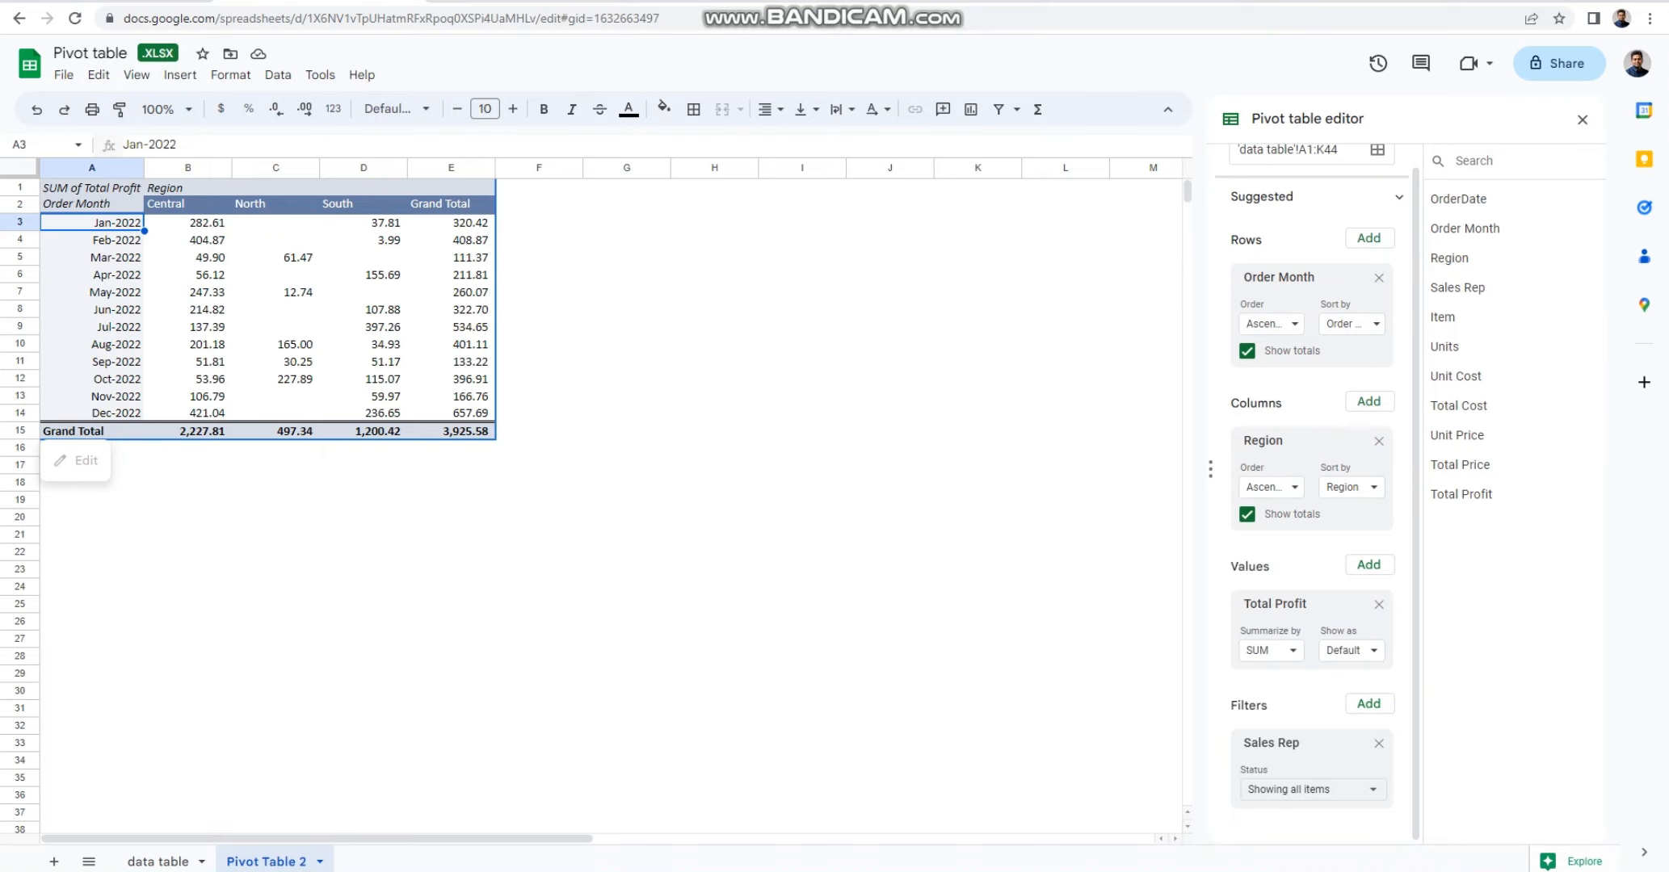
{"action": "left_click_drag", "start_coordinate": [188, 204], "coordinate": [451, 205]}
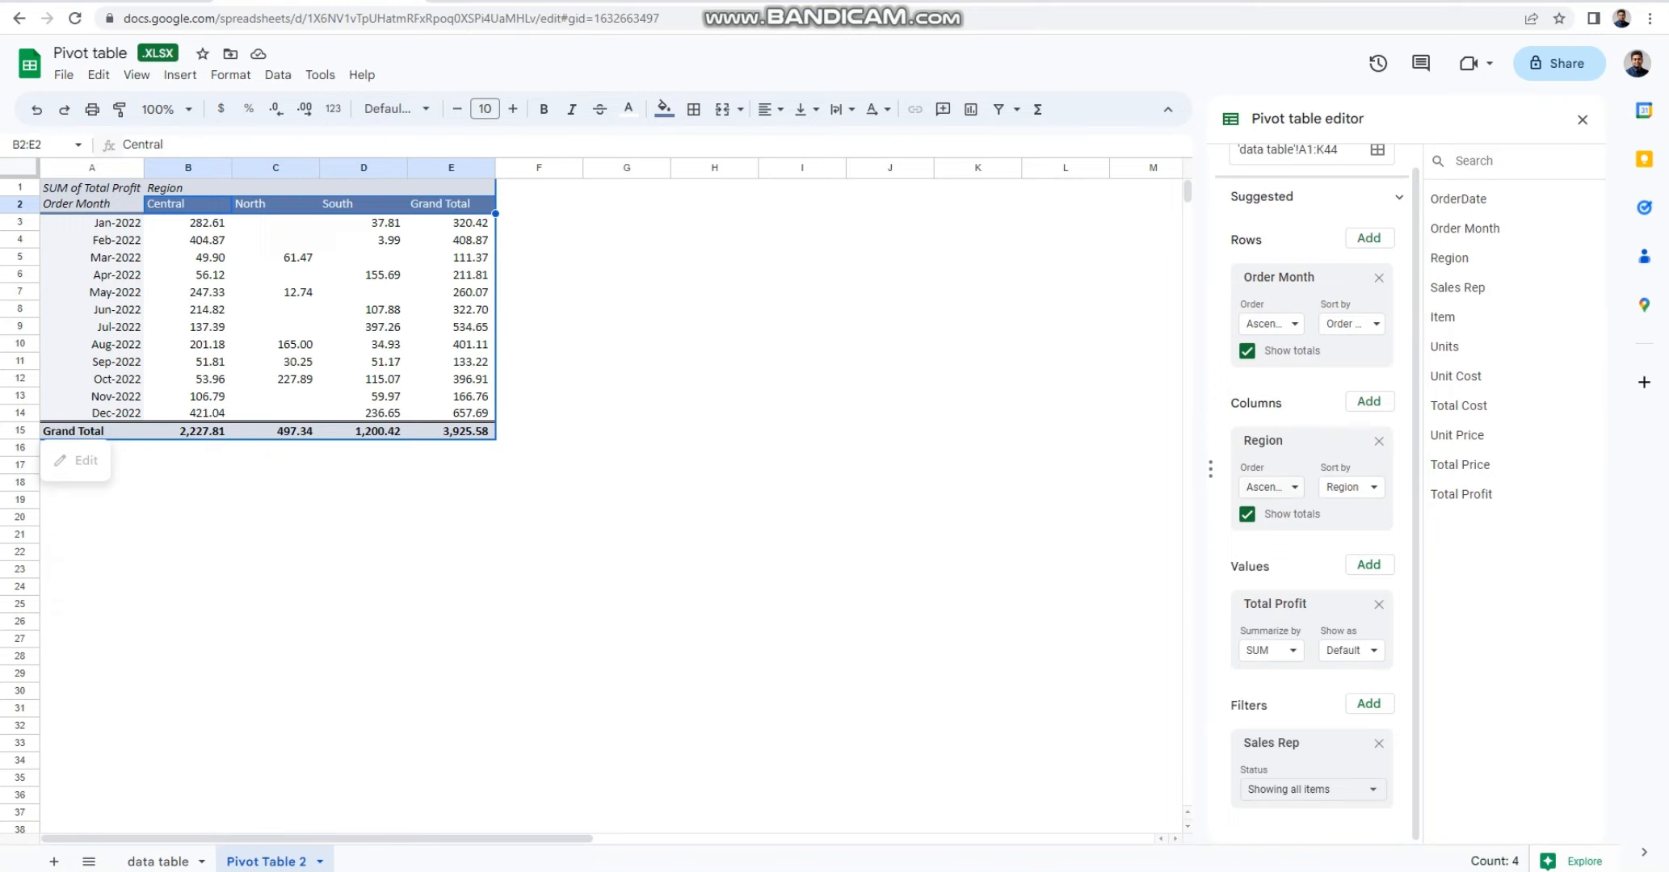
Move Region from the pivot table's columns to its filters in place of Sales Rep, and set Sales Rep as the columns
{"action": "left_click_drag", "start_coordinate": [1263, 440], "coordinate": [1260, 746]}
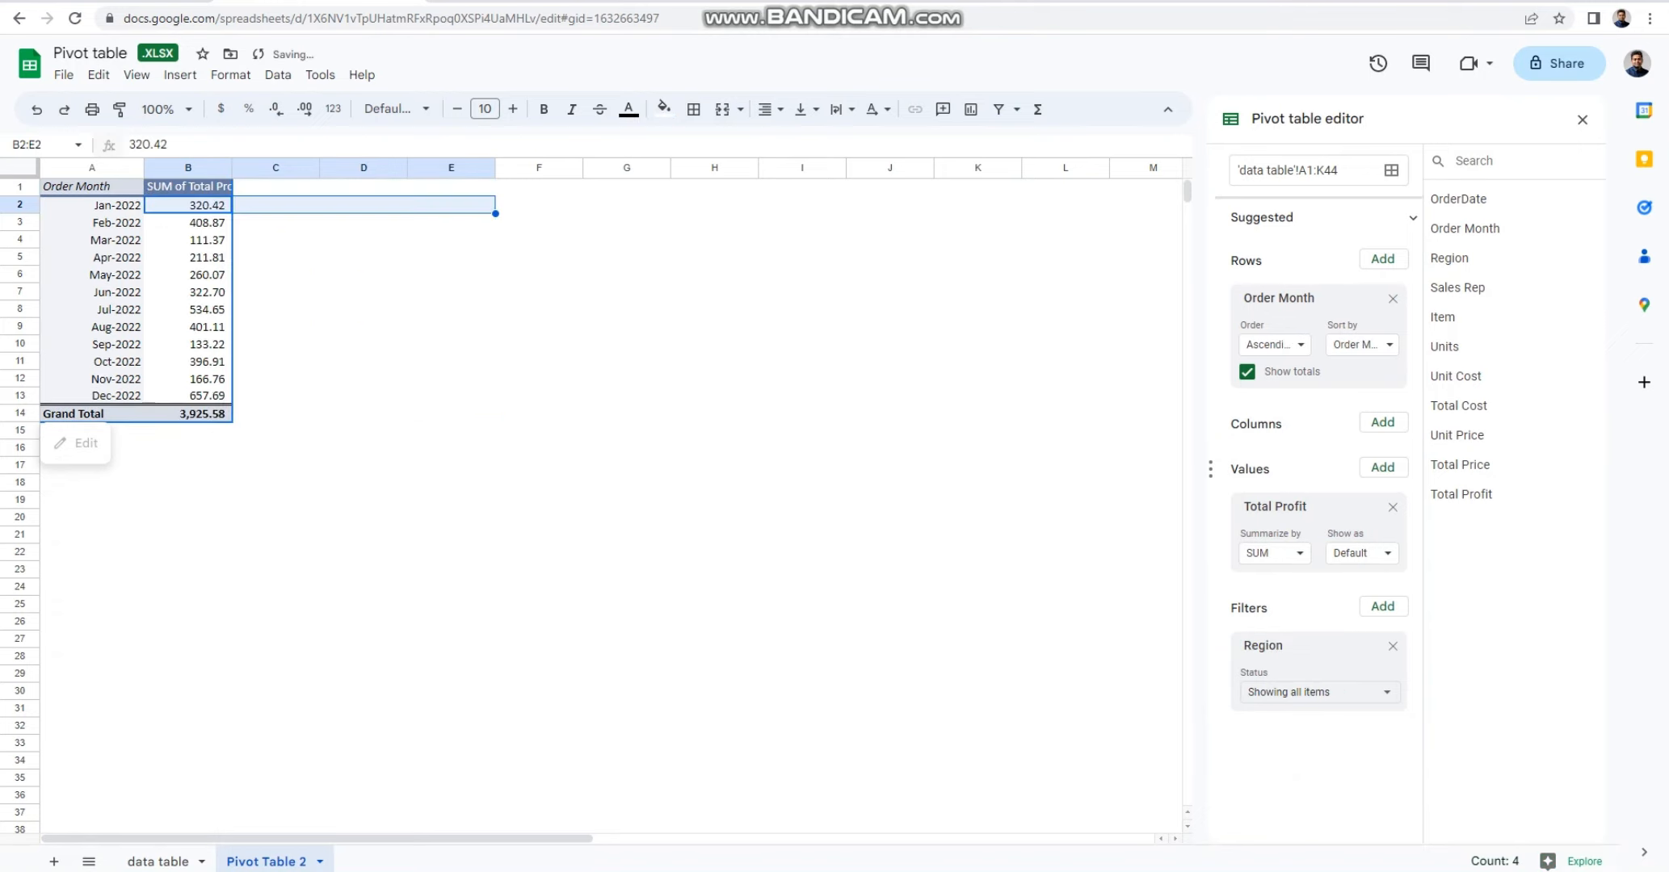
{"action": "mouse_move", "coordinate": [1263, 646]}
{"action": "left_mouse_down"}
{"action": "mouse_move", "coordinate": [1260, 617]}
{"action": "mouse_move", "coordinate": [1261, 656]}
{"action": "left_mouse_up"}
{"action": "left_click_drag", "start_coordinate": [1458, 287], "coordinate": [1266, 465]}
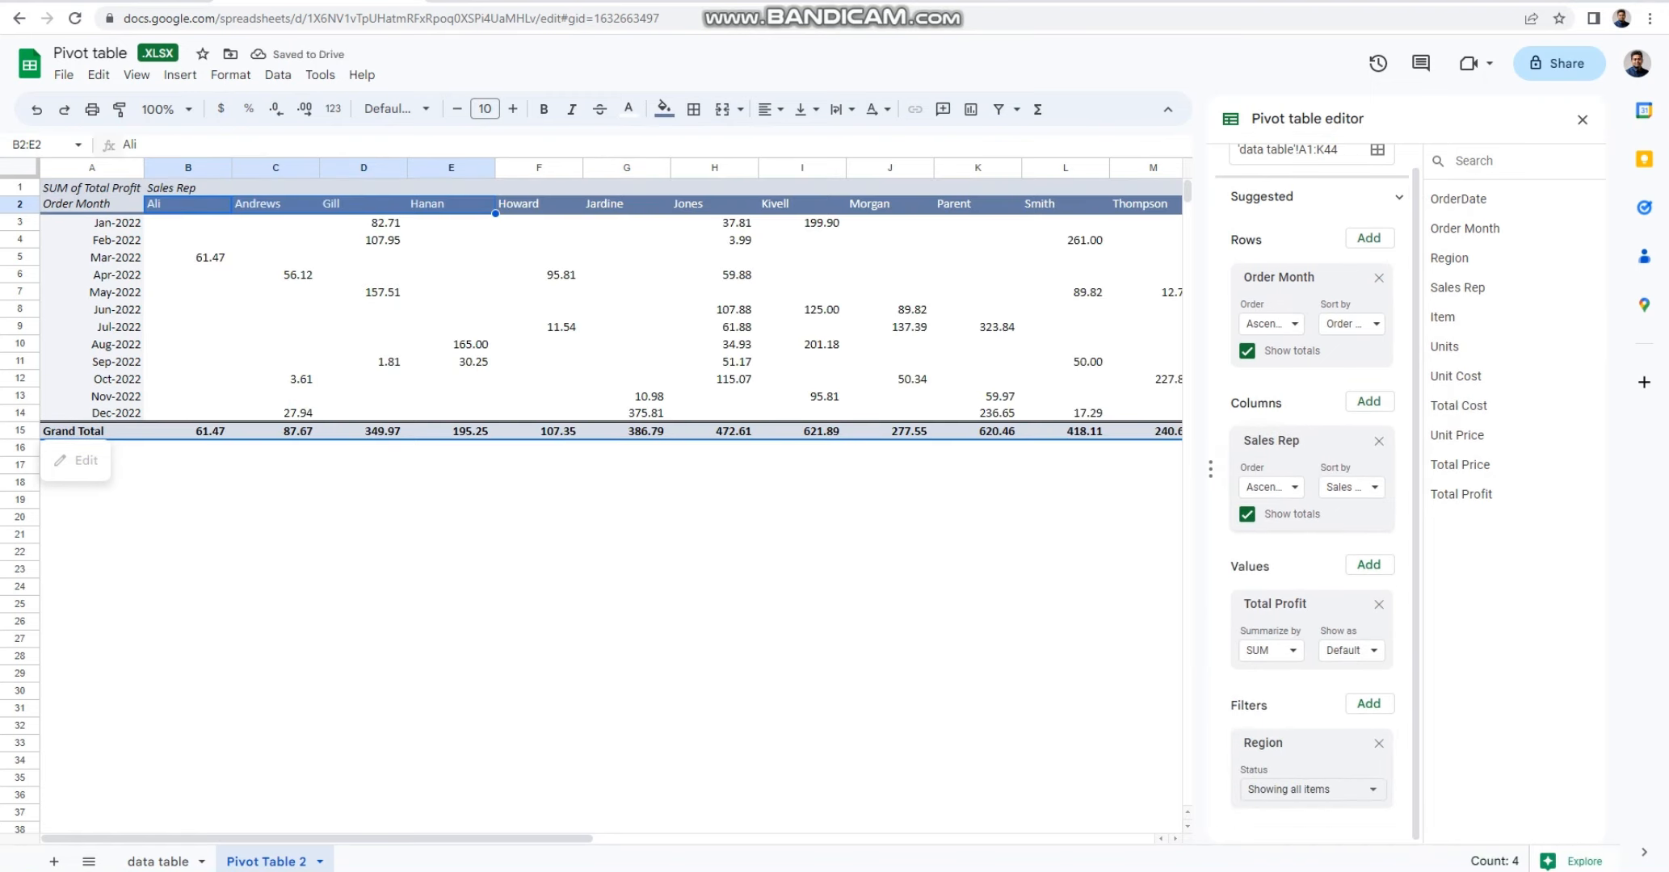
Close the pivot table editor and examine the sales rep headings and each rep's profit from Jan-2022 to Dec-2022
{"action": "left_click", "coordinate": [1582, 119]}
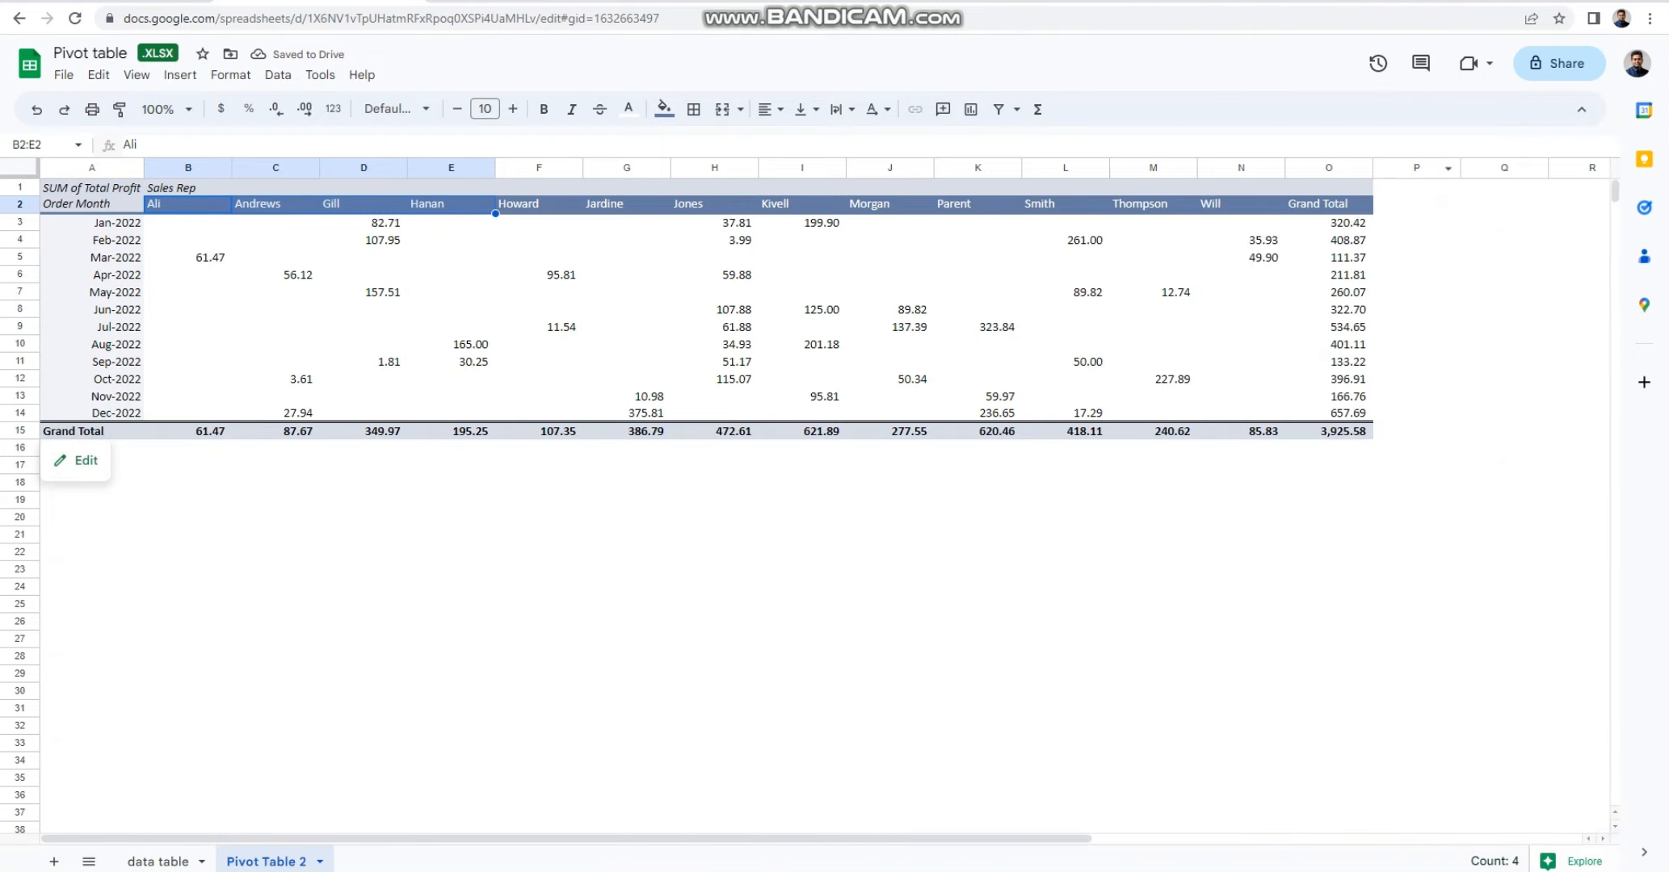
{"action": "key", "text": "shift+Right"}
{"action": "key", "text": "shift+Right"}
{"action": "key", "text": "shift+Right"}
{"action": "key", "text": "shift+Right"}
{"action": "key", "text": "shift+Right"}
{"action": "key", "text": "shift+Right"}
{"action": "key", "text": "shift+Right"}
{"action": "key", "text": "shift+Right"}
{"action": "key", "text": "shift+Right"}
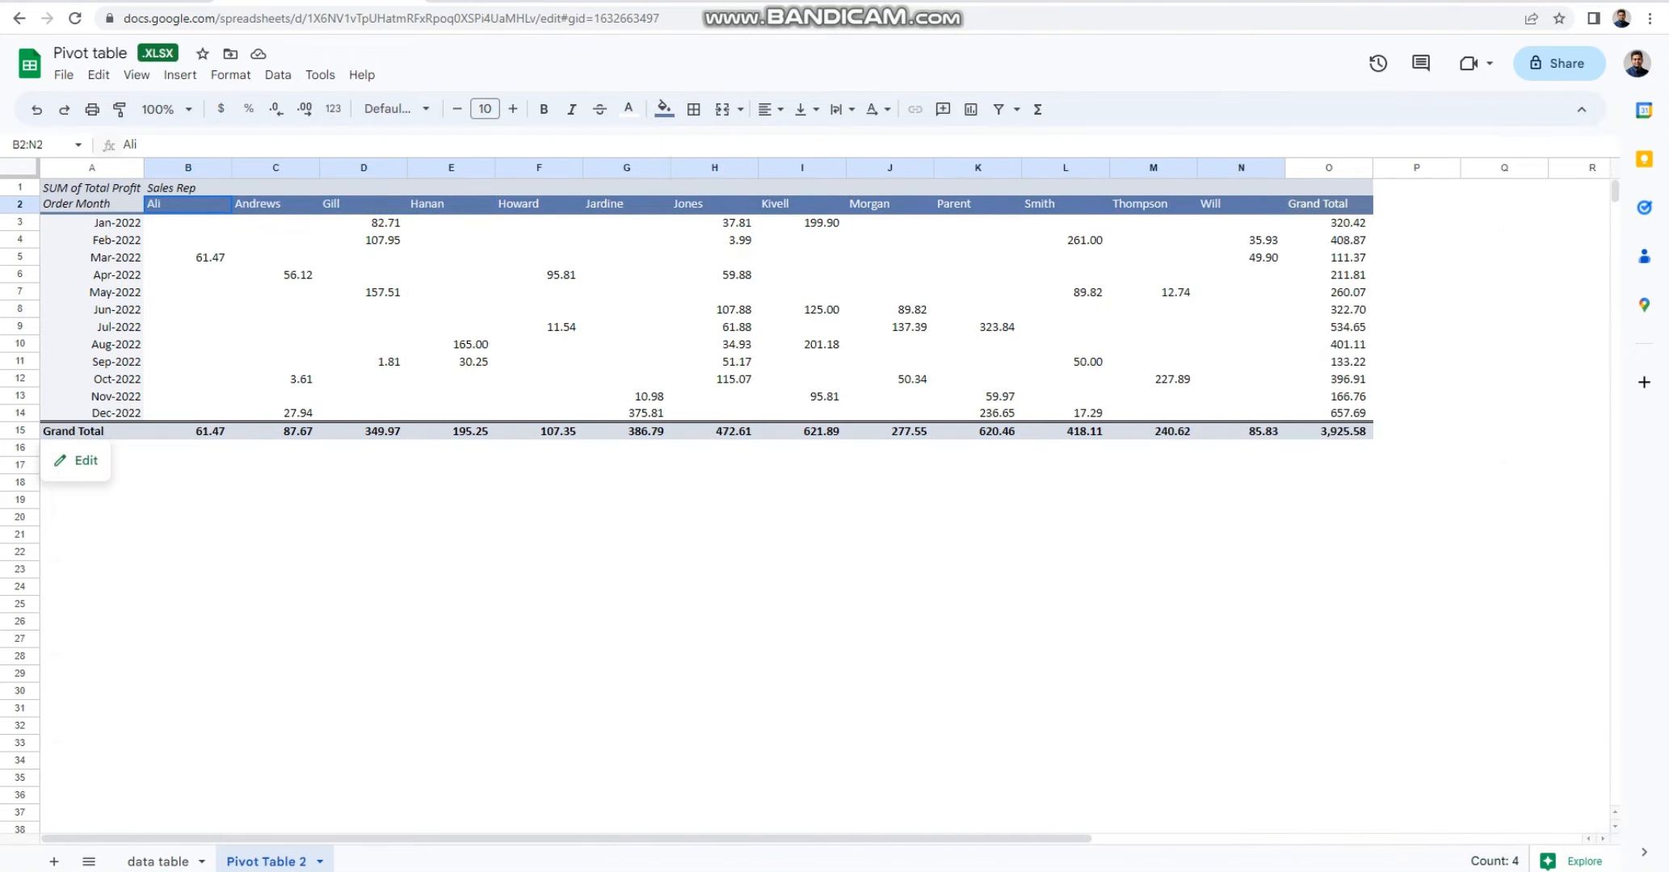
{"action": "left_click_drag", "start_coordinate": [92, 223], "coordinate": [1242, 413]}
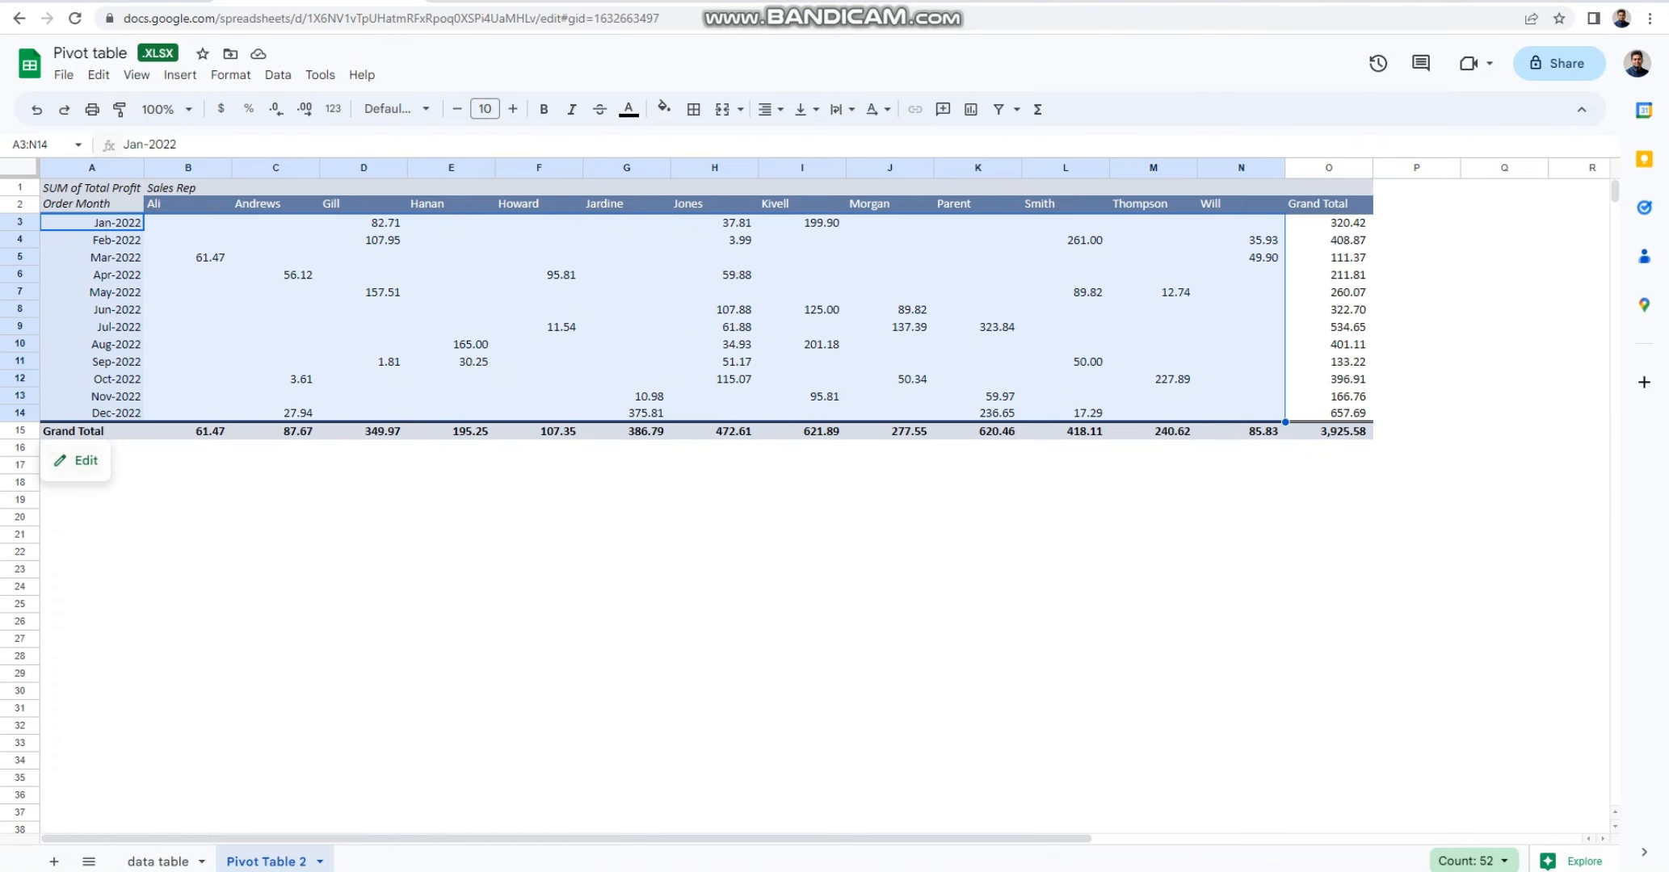
Reopen the pivot table editor, filter Region to North only, and review the monthly profit per sales rep
{"action": "left_click", "coordinate": [77, 460]}
{"action": "left_click", "coordinate": [1313, 790]}
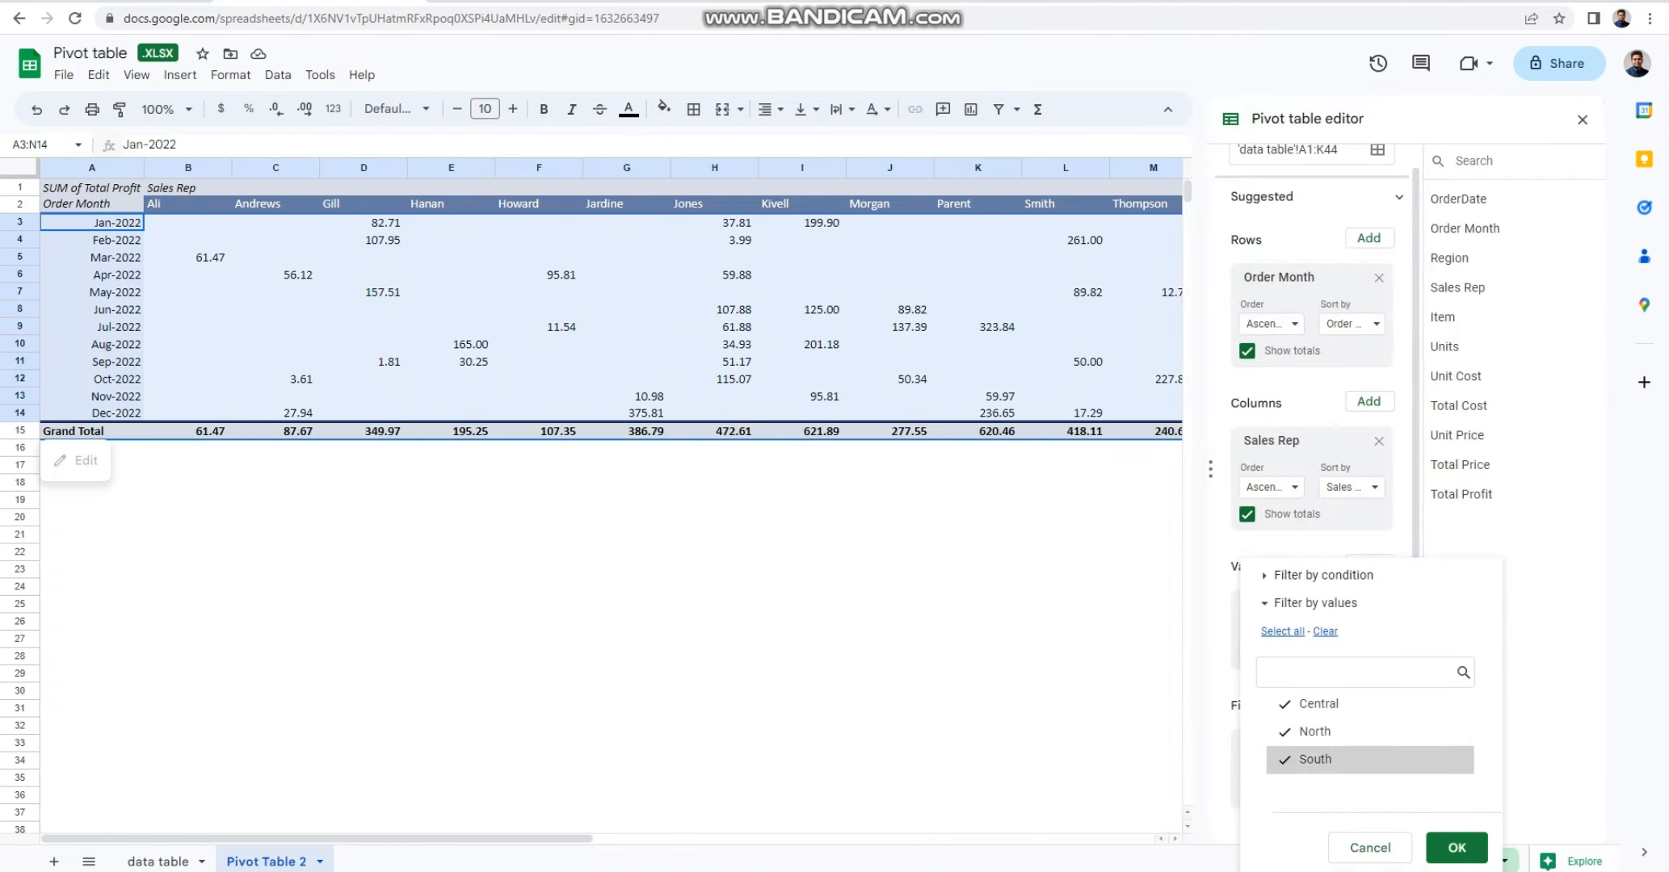
{"action": "left_click", "coordinate": [1325, 632]}
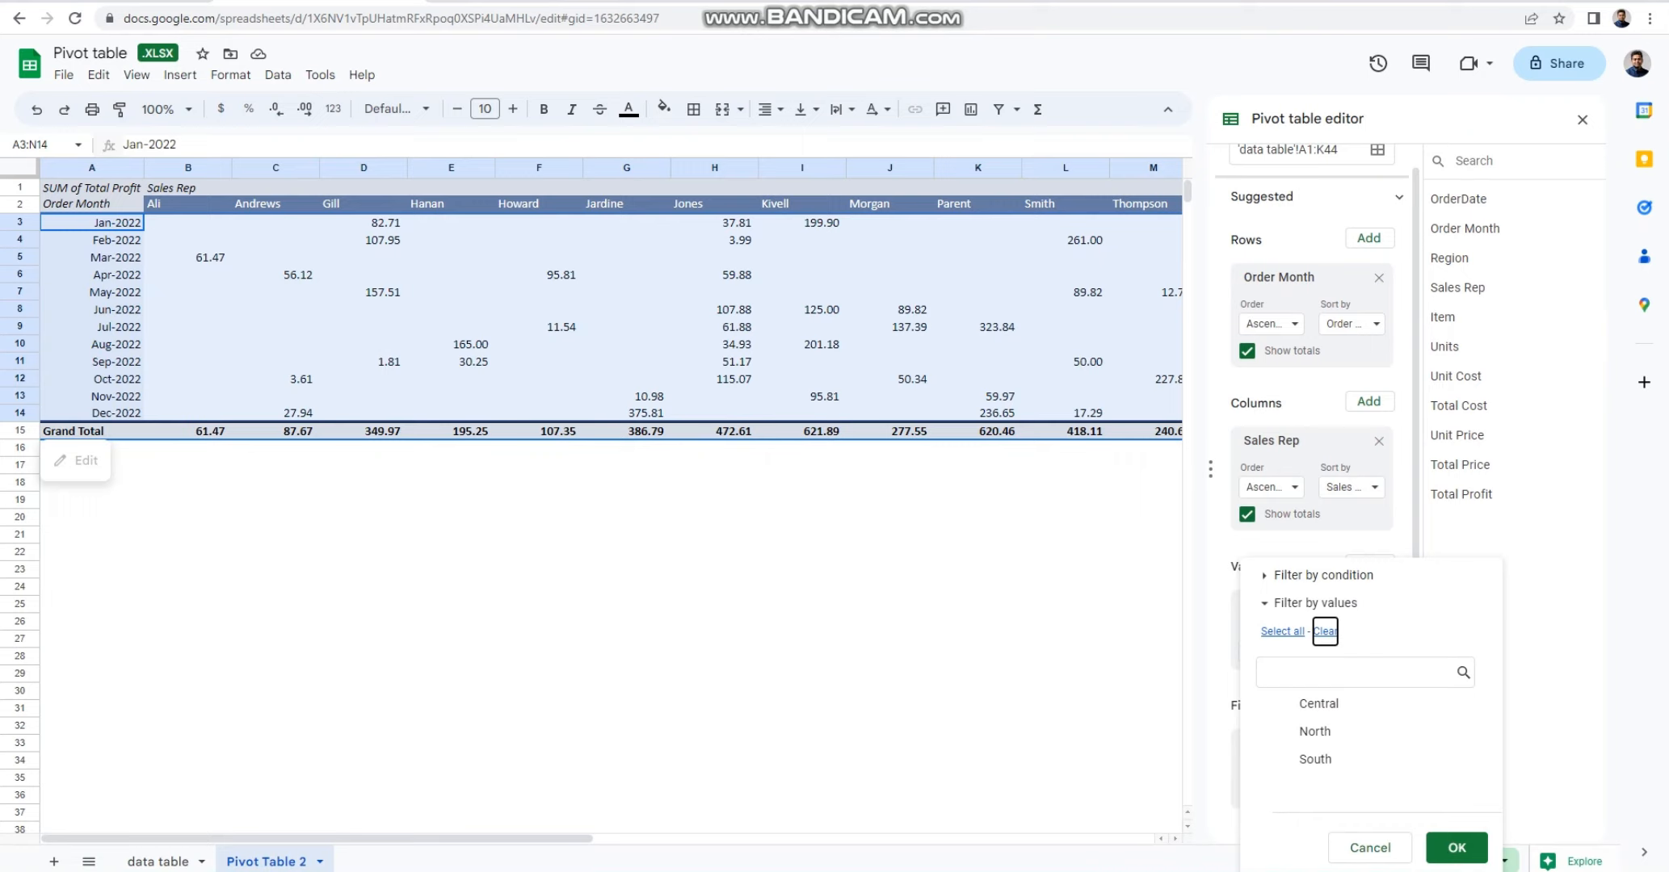
{"action": "left_click", "coordinate": [1315, 732]}
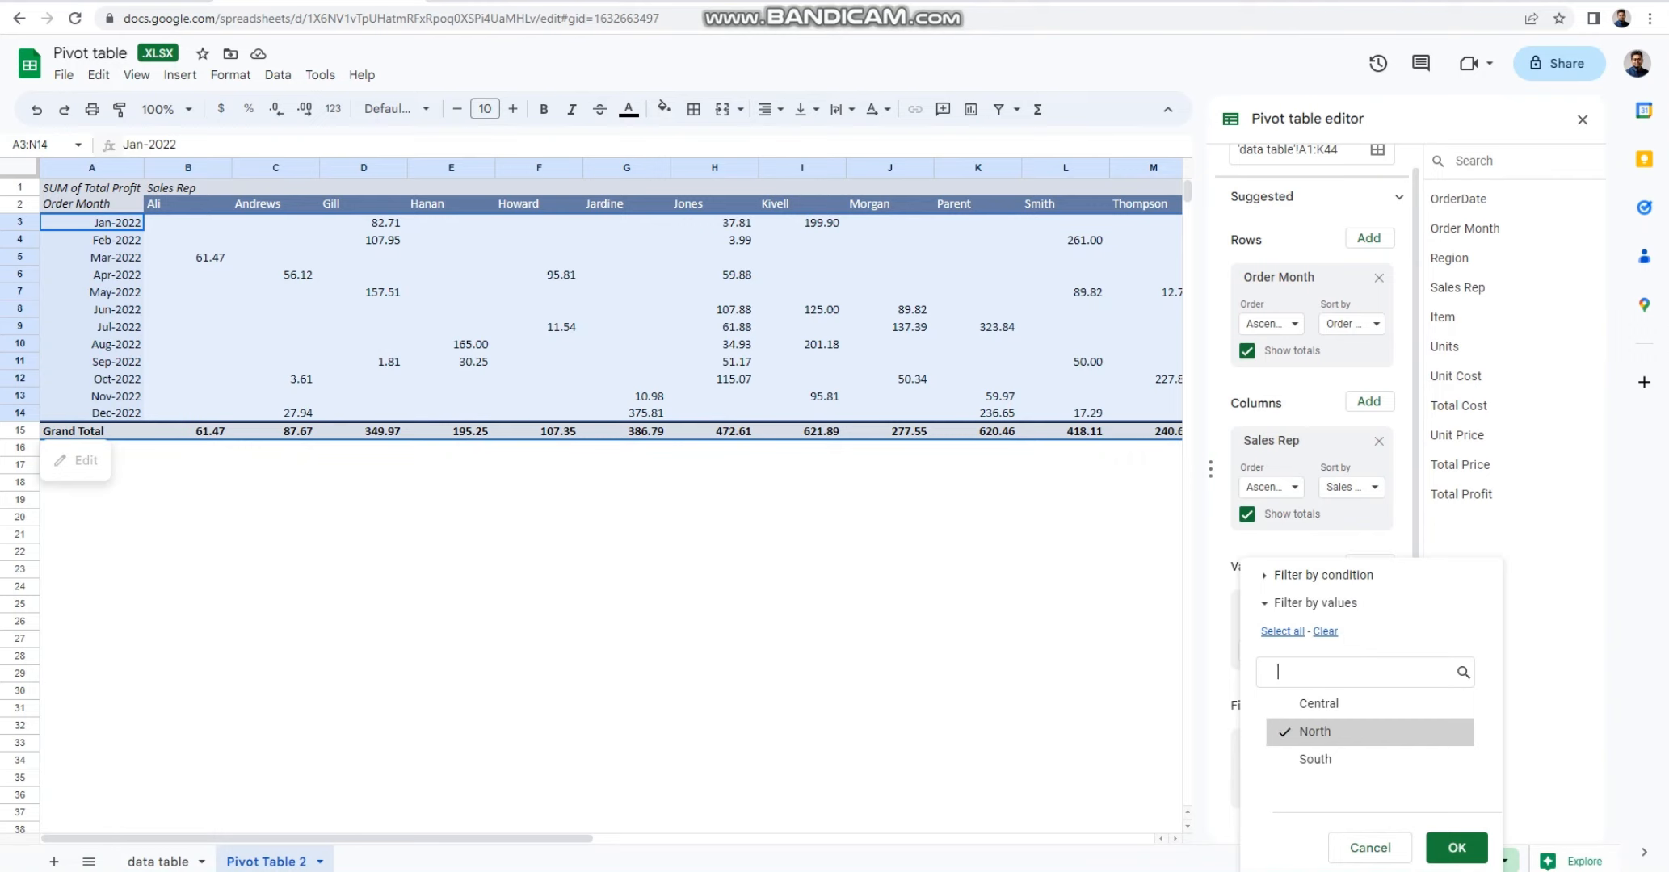
{"action": "left_click", "coordinate": [1456, 847]}
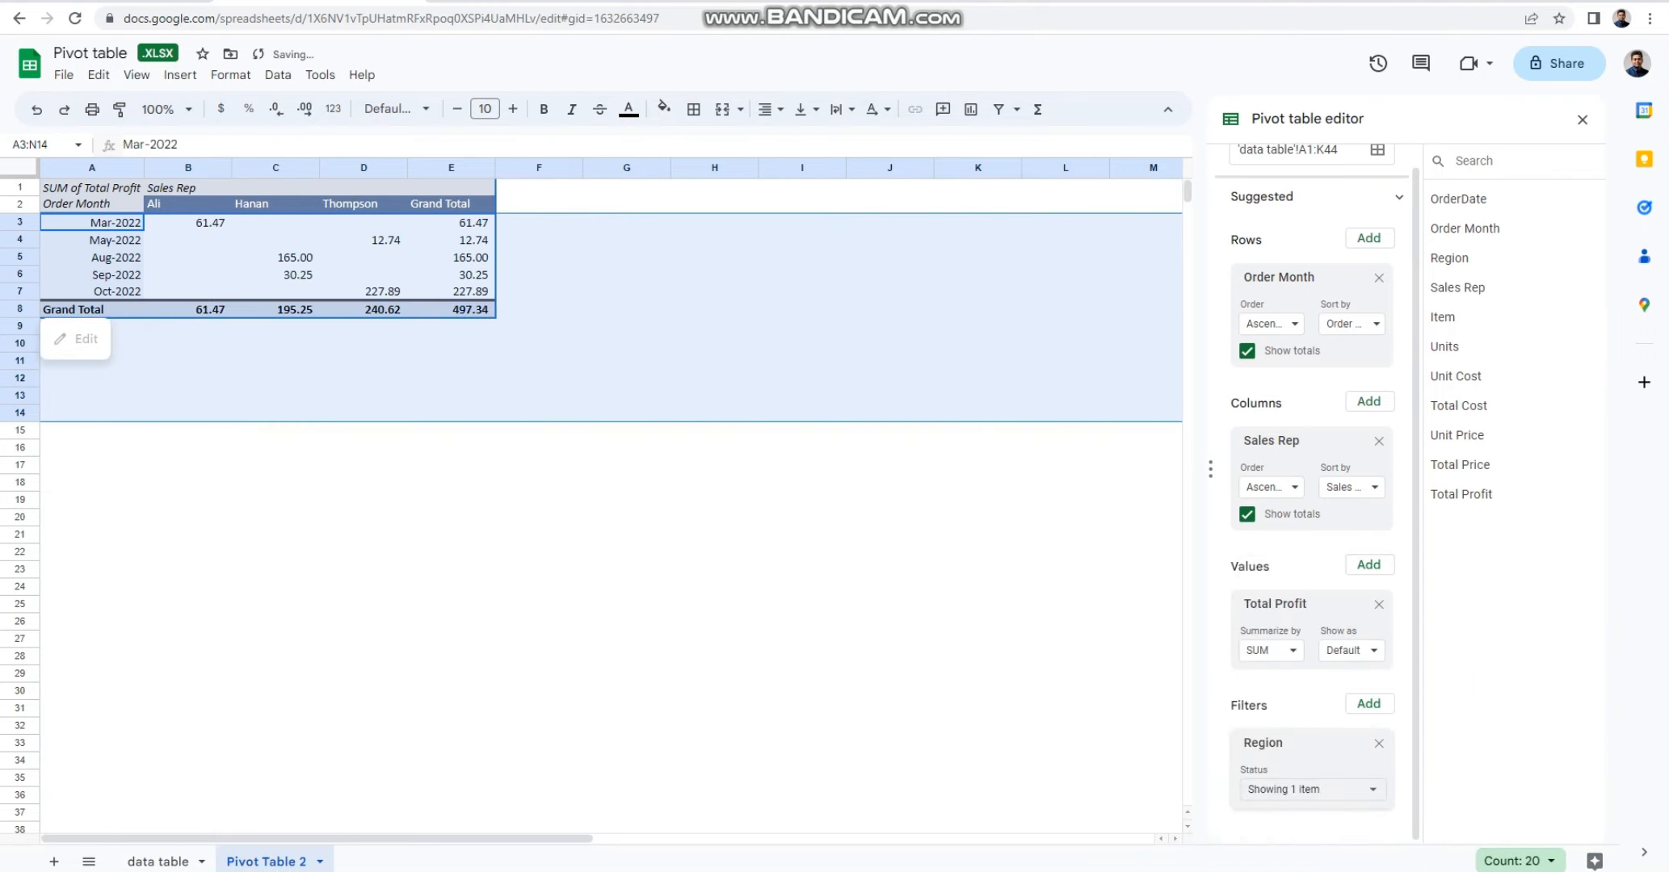
{"action": "left_click_drag", "start_coordinate": [187, 204], "coordinate": [369, 292]}
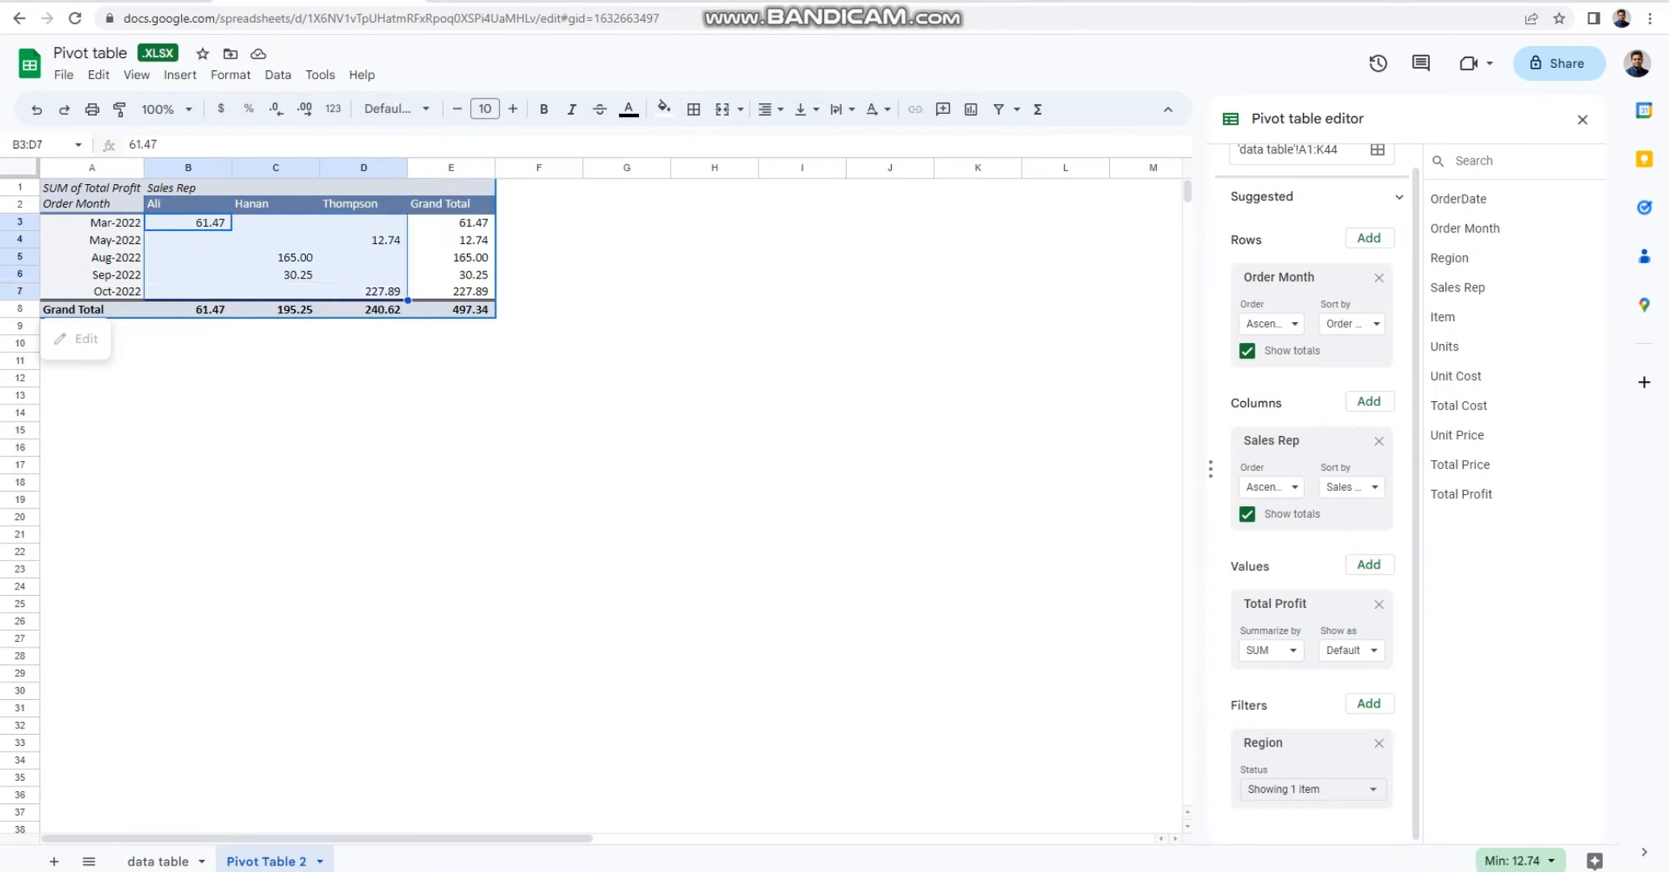